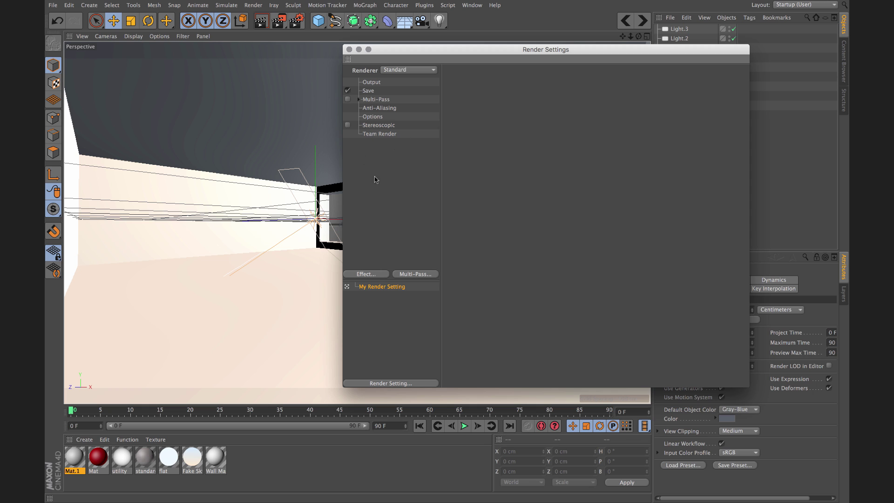
Add the Global Illumination effect to the render settings and keep the renderer set to Standard.
left_click(377, 275)
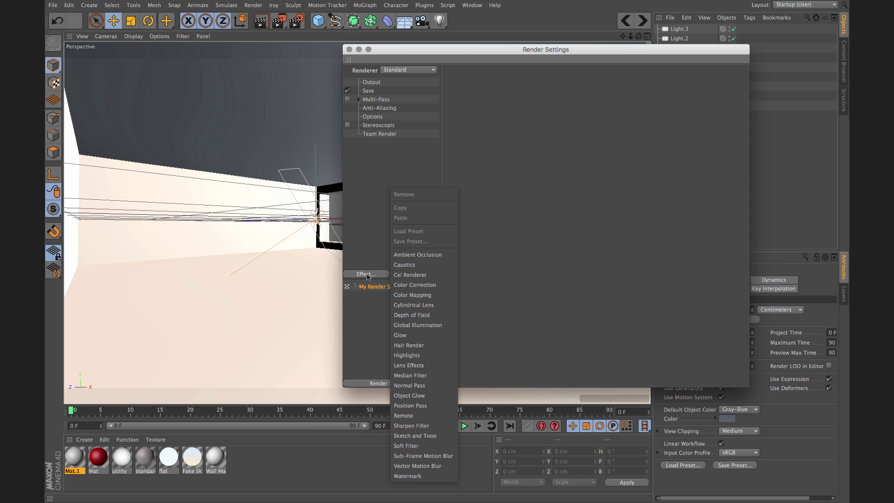
left_click(413, 326)
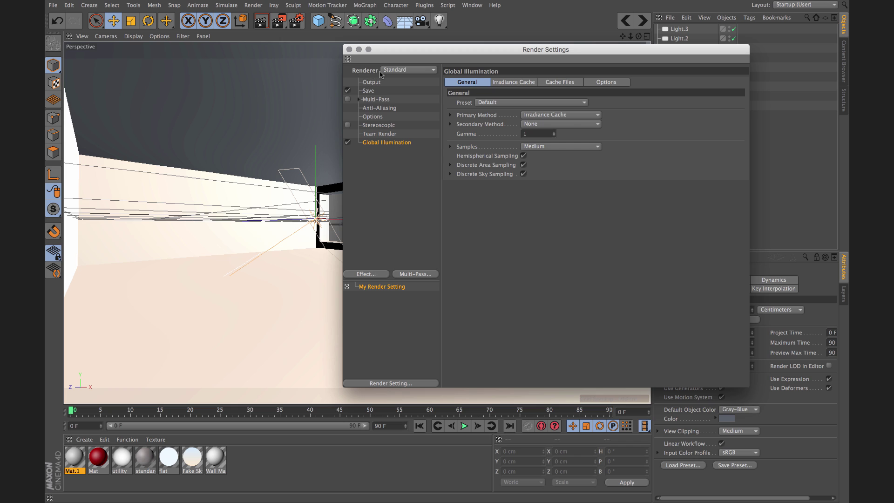
left_click(417, 70)
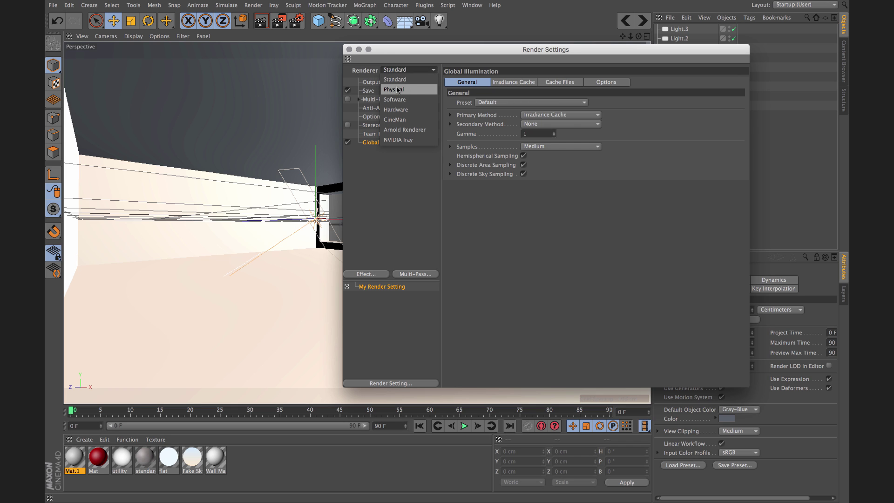
left_click(399, 80)
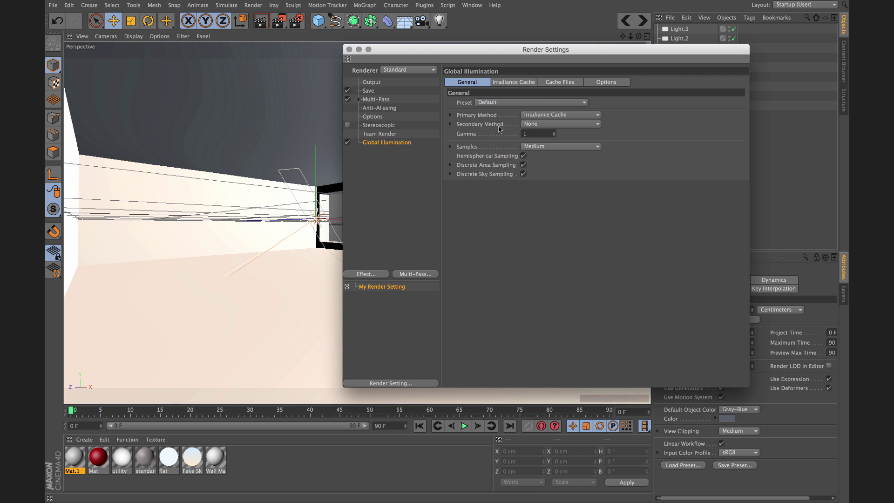
Expand the Global Illumination sample settings and try Quasi-Monte Carlo (QMC) as the primary method before restoring Irradiance Cache.
left_click(450, 147)
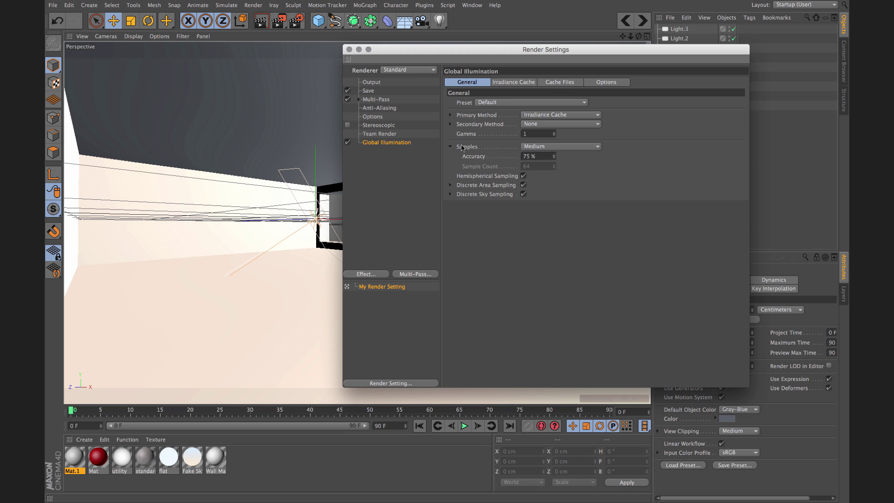
left_click(531, 117)
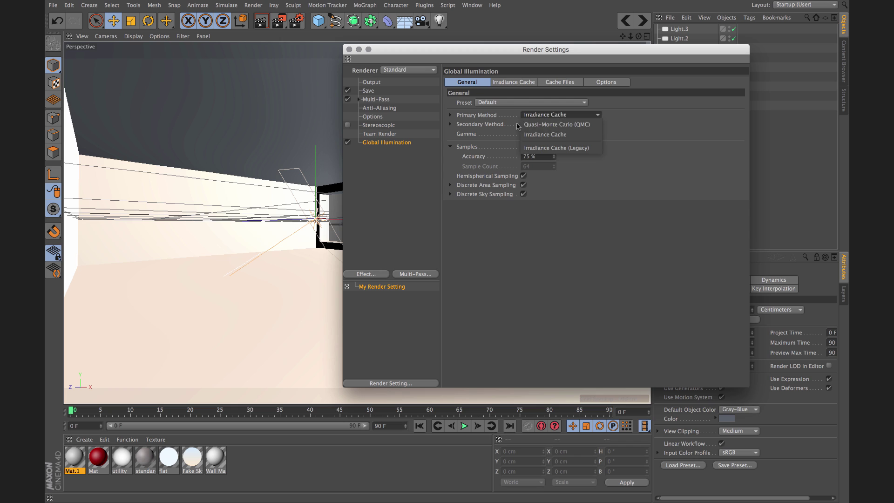
left_click(555, 125)
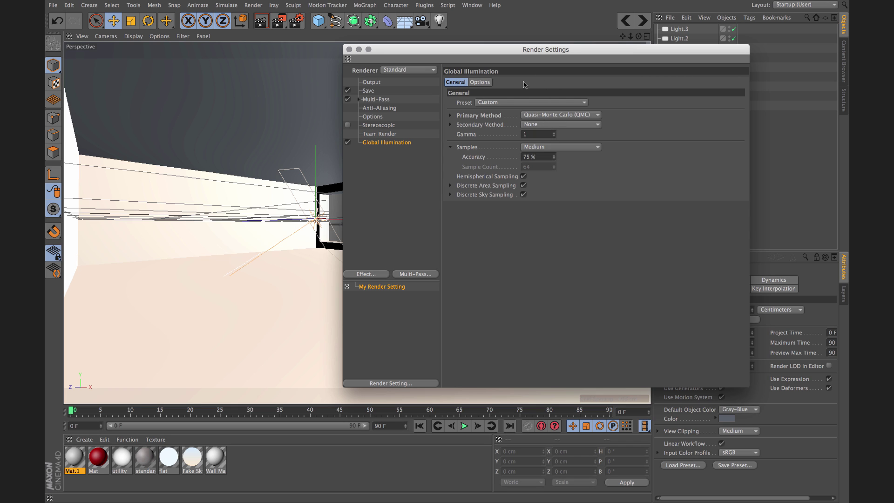
left_click(544, 114)
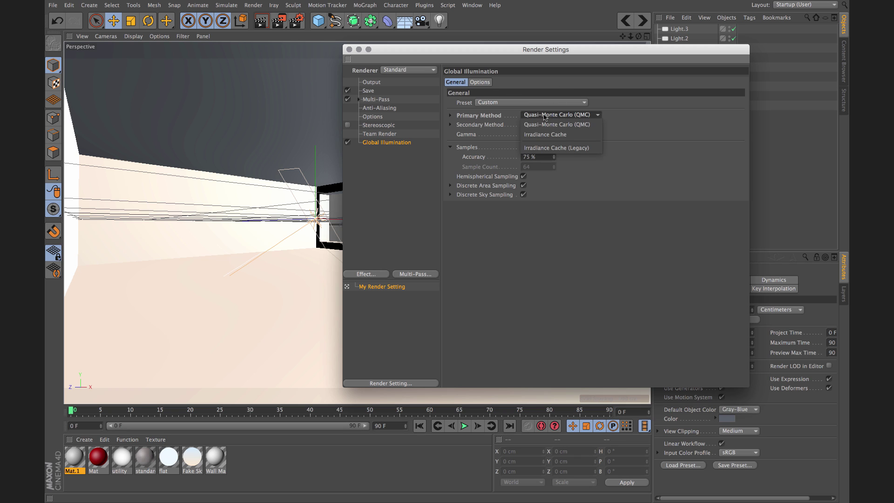
left_click(545, 134)
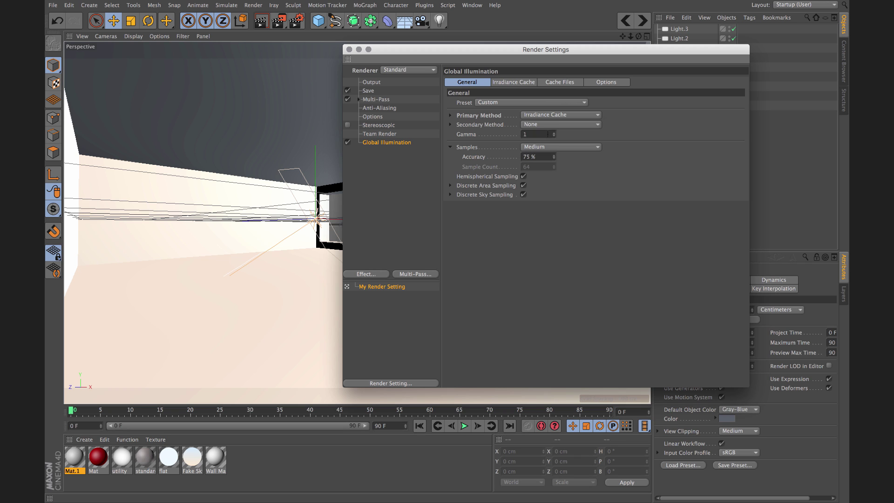
Examine the detailed record density settings of the irradiance cache and return to the general Global Illumination settings.
left_click(508, 84)
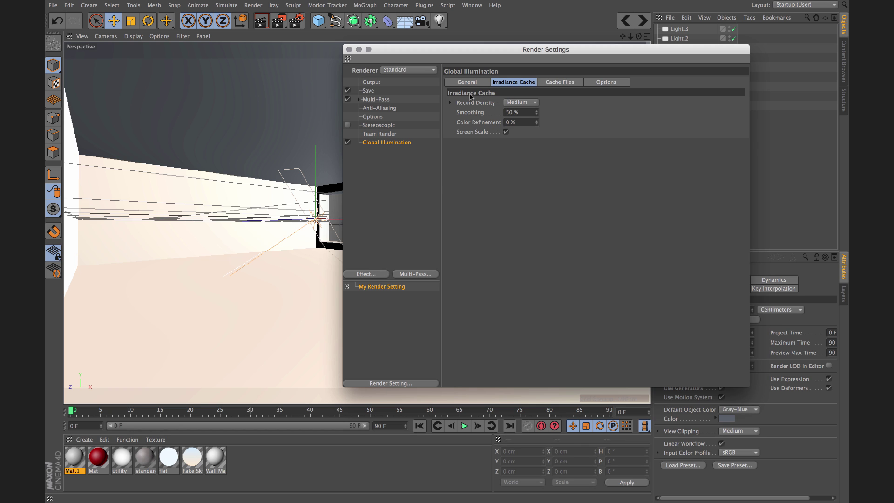
left_click(450, 103)
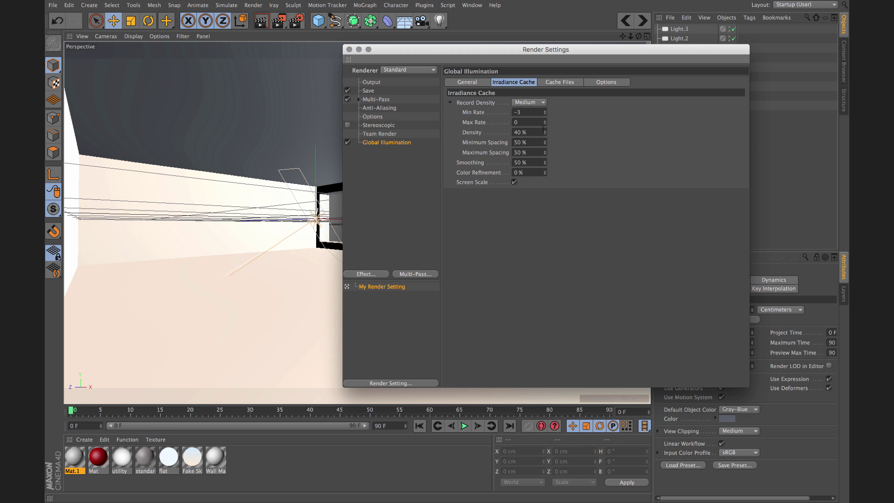
left_click(467, 84)
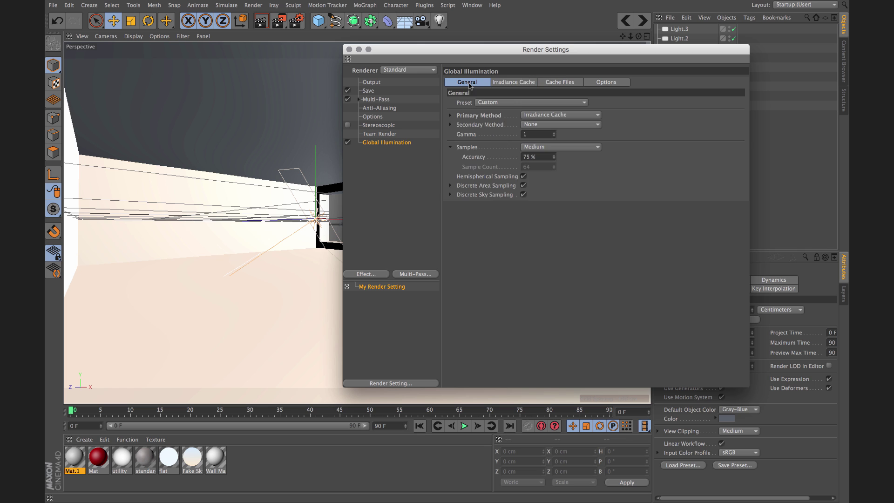
Render the room to the Picture Viewer and enable the image filter on the result.
left_click_drag(492, 55, 582, 66)
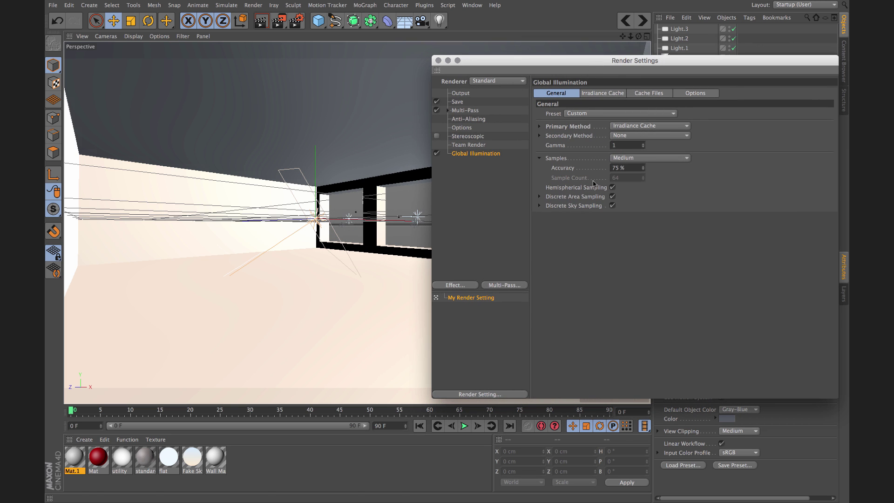
left_click(278, 21)
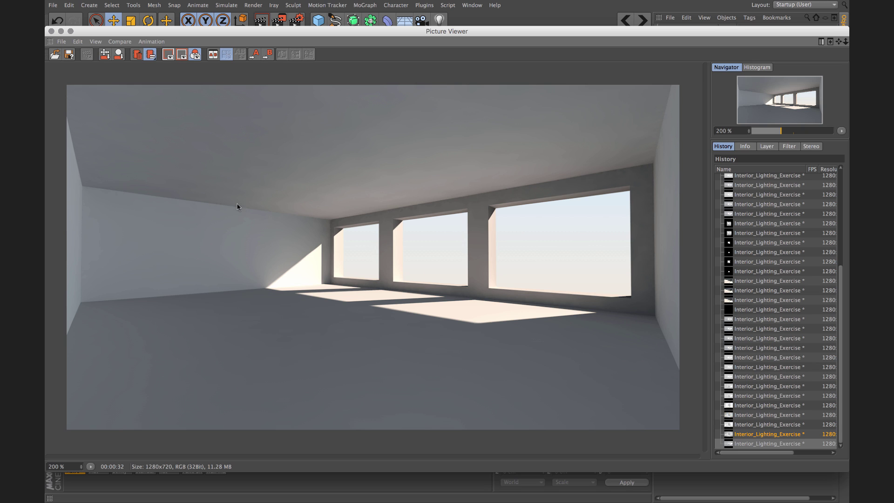
left_click(789, 147)
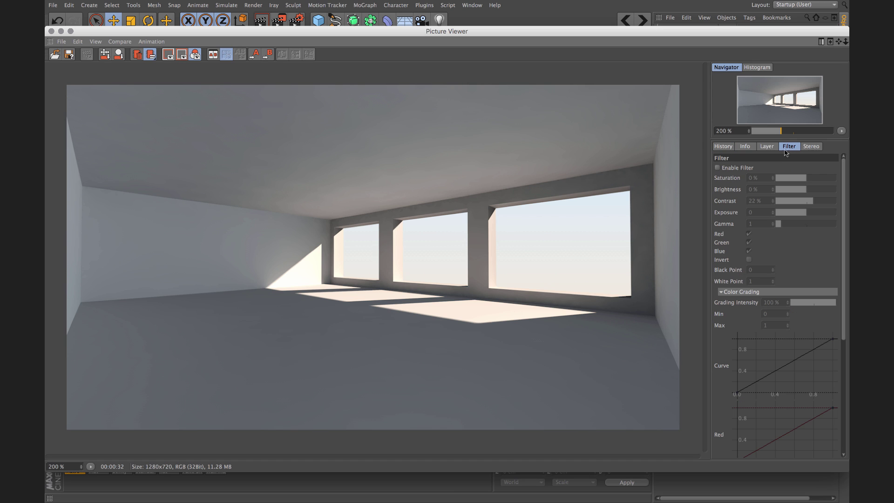
left_click(717, 168)
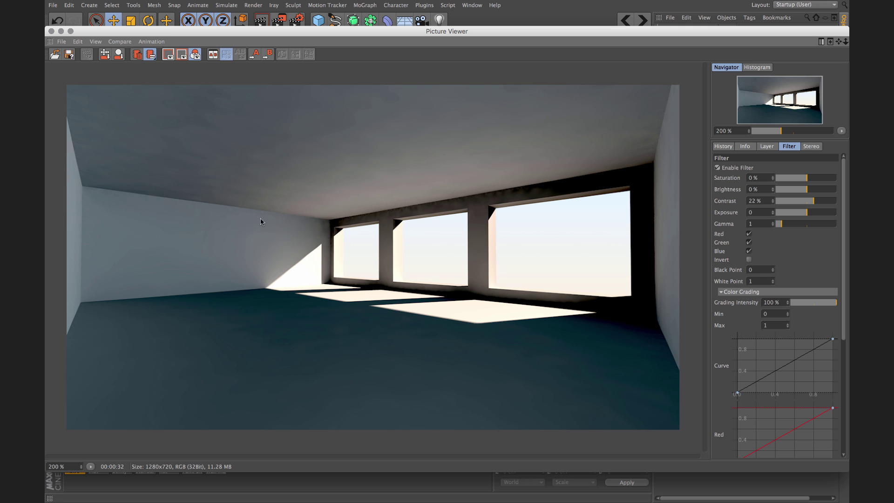
Set the Global Illumination samples to Custom Accuracy with an accuracy of 10%.
left_click_drag(358, 34, 357, 96)
left_click_drag(484, 62, 476, 34)
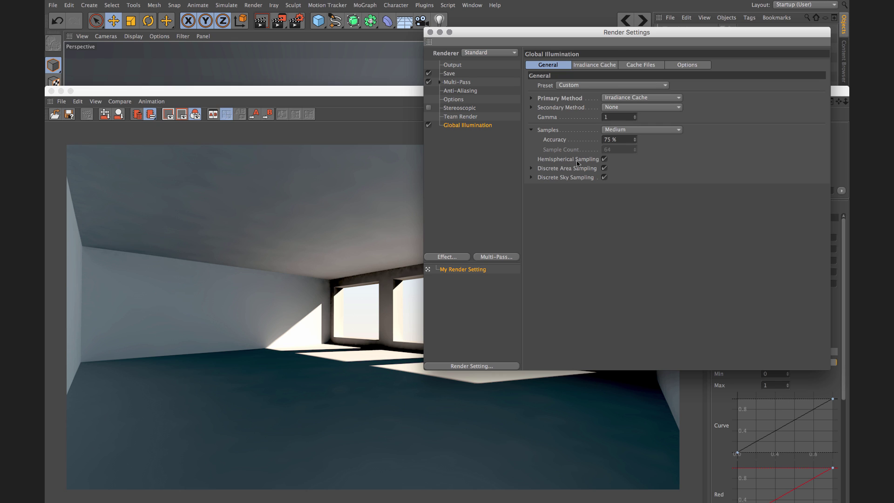
left_click_drag(606, 44, 627, 45)
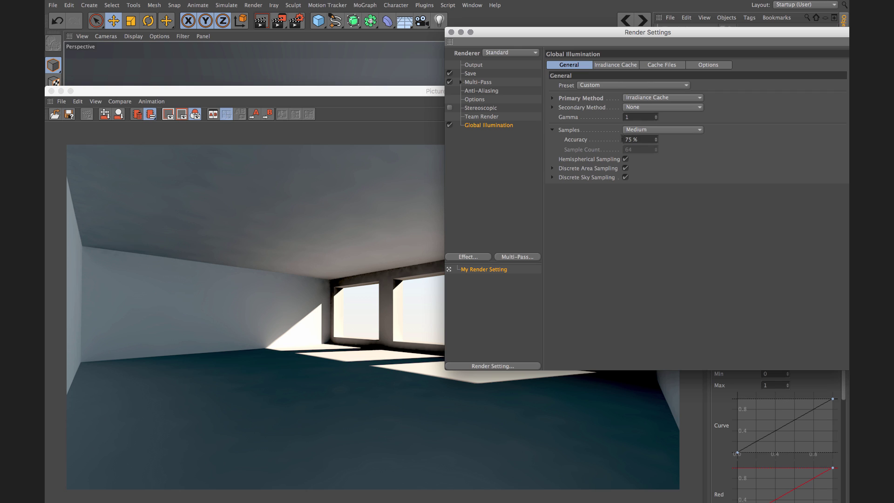
double_click(628, 140)
left_click(651, 134)
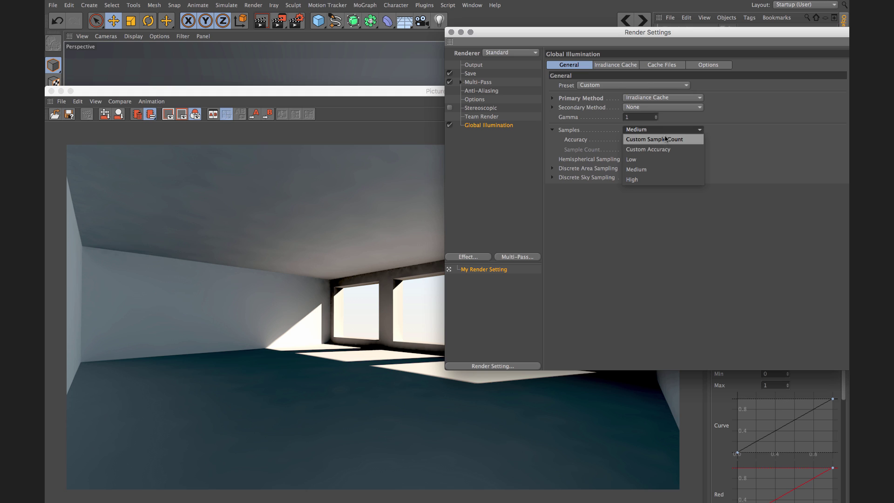
left_click(660, 144)
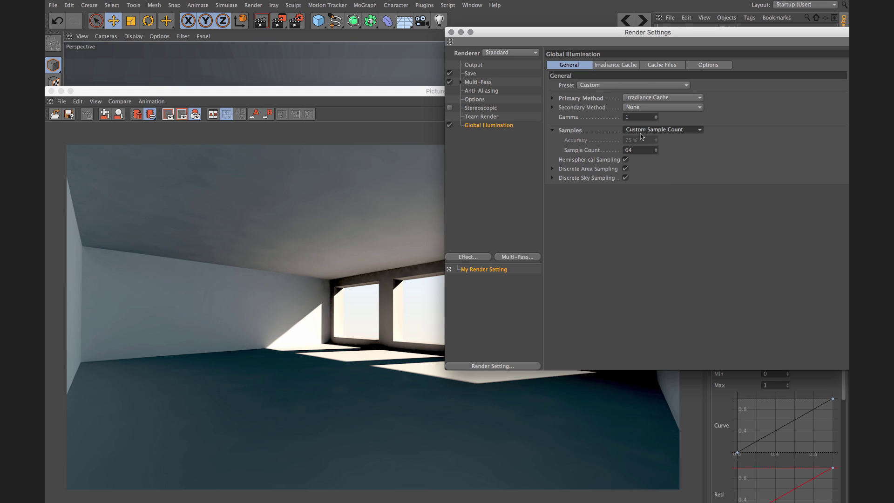
left_click(660, 134)
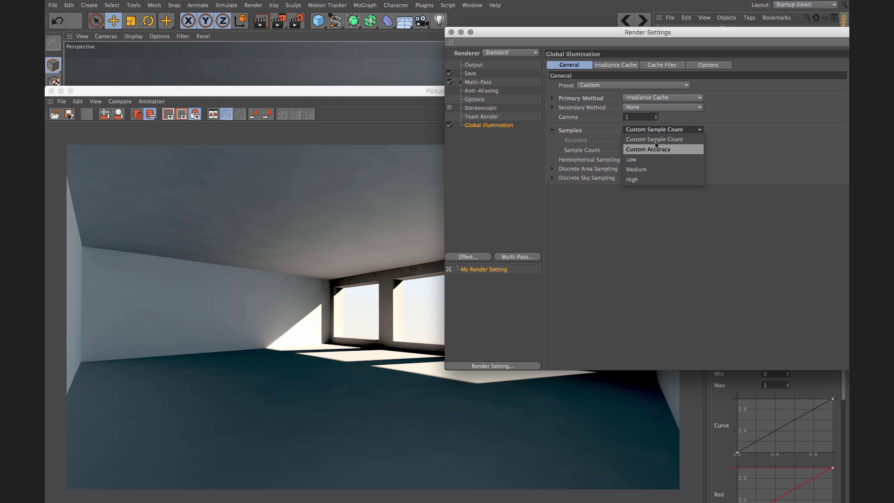
left_click(653, 149)
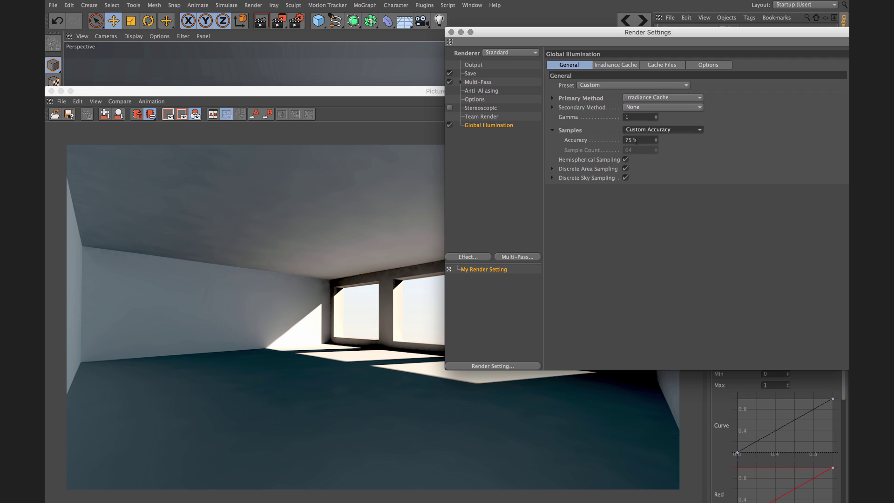
left_click(635, 140)
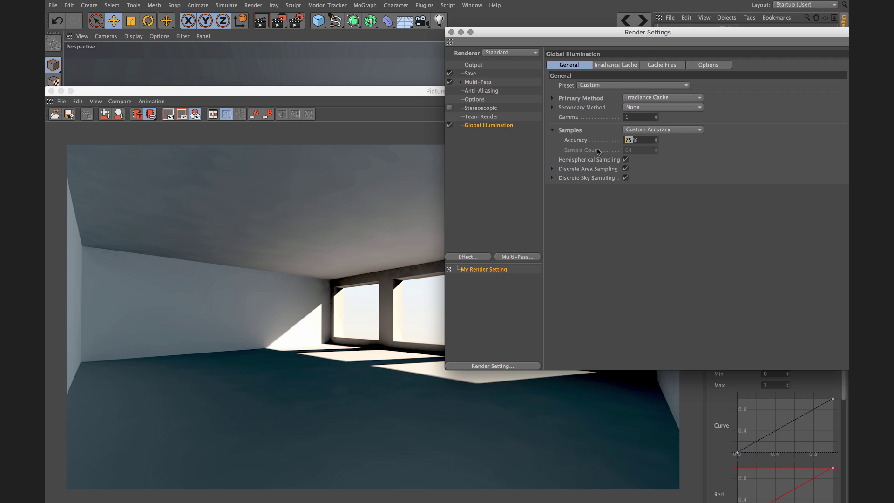
key("Return")
type("10")
key("Return")
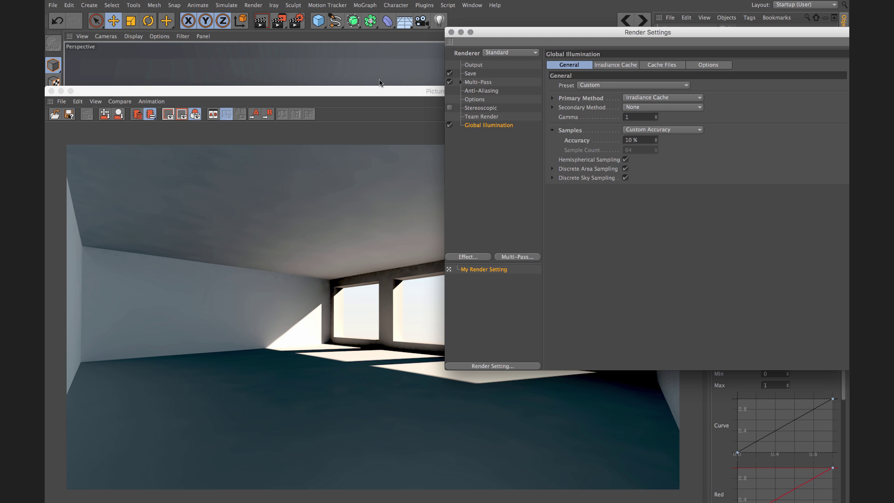
Render the room again to the Picture Viewer and compare the result with the filter disabled and enabled.
left_click(279, 21)
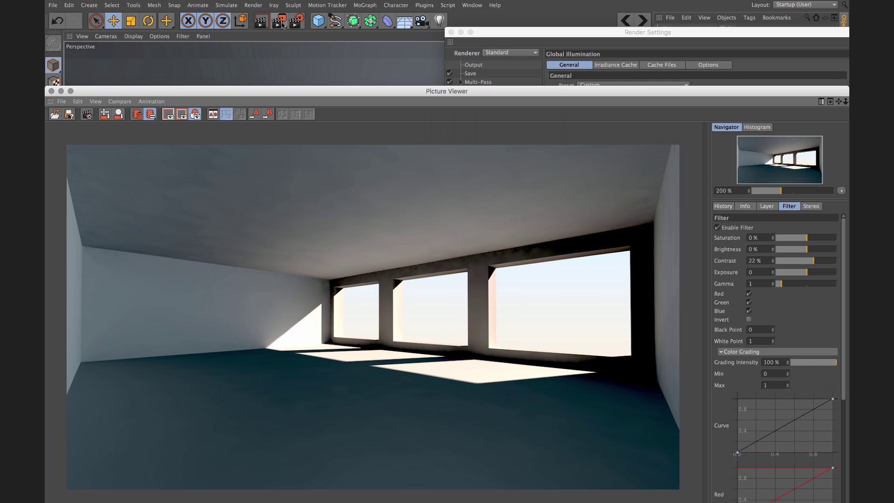
left_click_drag(376, 91, 370, 56)
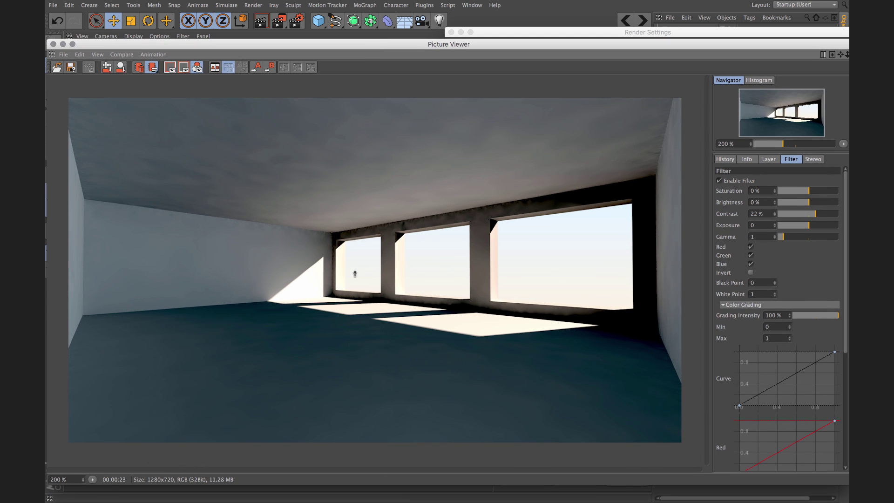
left_click(719, 181)
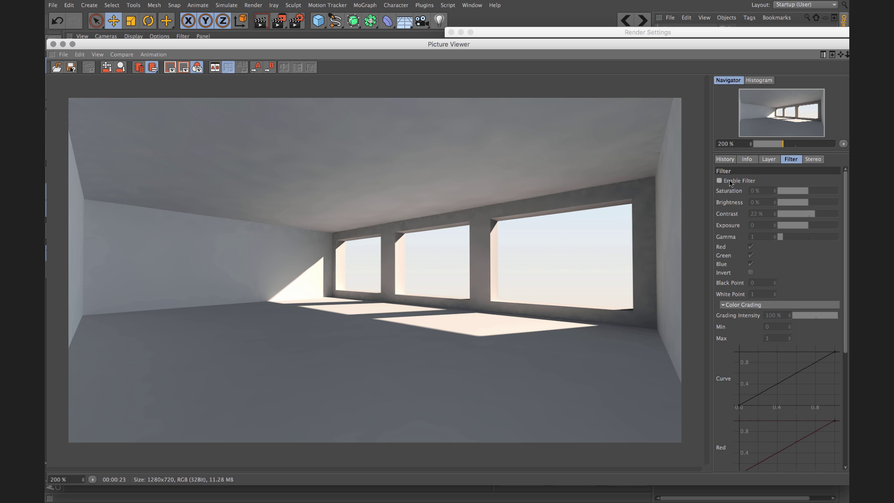
left_click(719, 180)
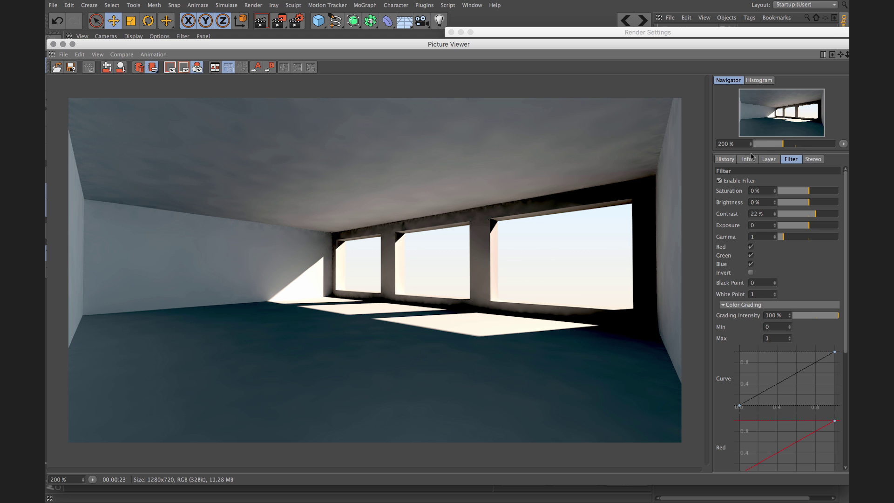
Compare the two most recent renders in the Picture Viewer history by switching back and forth between them.
left_click(726, 160)
scroll(830, 439, "down", 1)
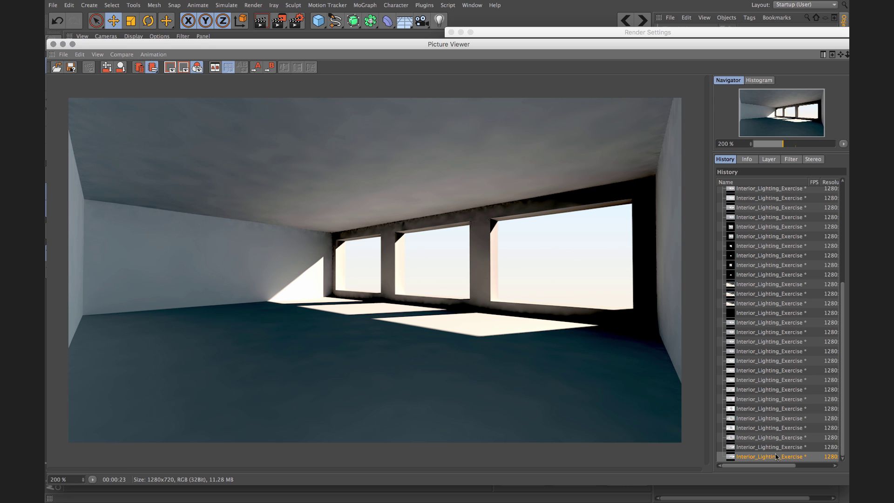
key("Up")
key("Up")
key("Down")
key("Up")
key("Down")
key("Up")
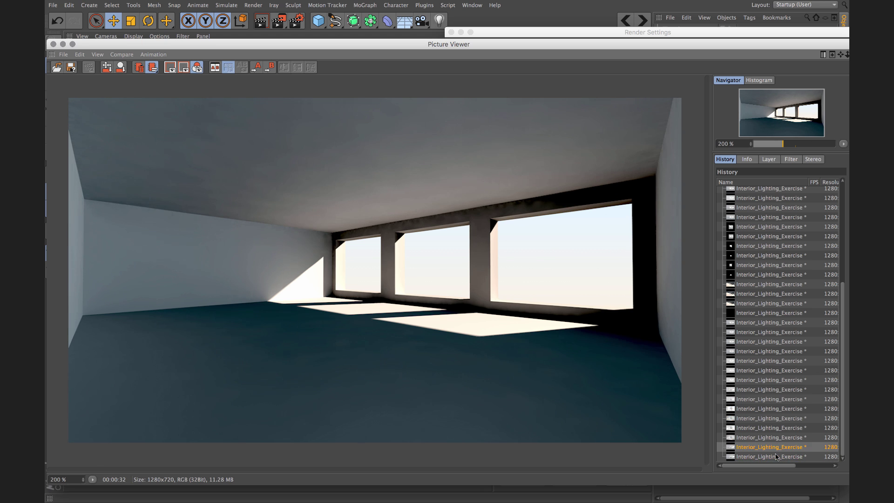
key("Down")
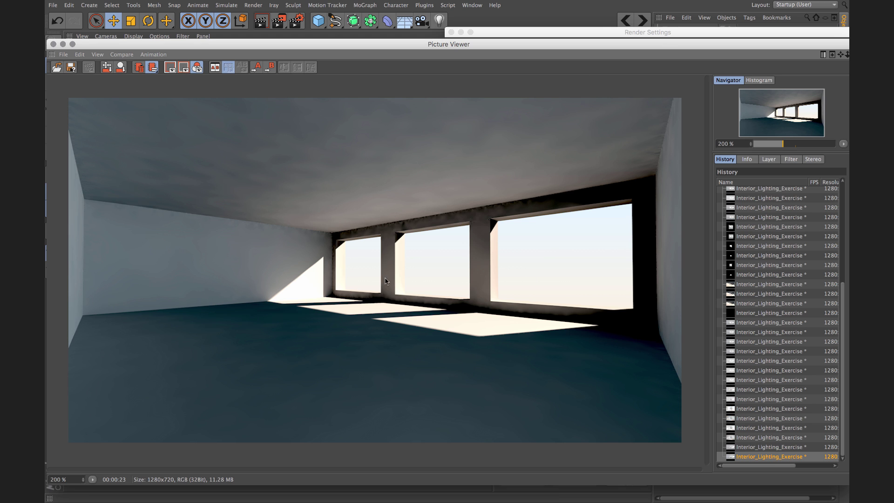
Set the custom accuracy of the Global Illumination samples to 75% in the render settings.
left_click_drag(516, 34, 510, 30)
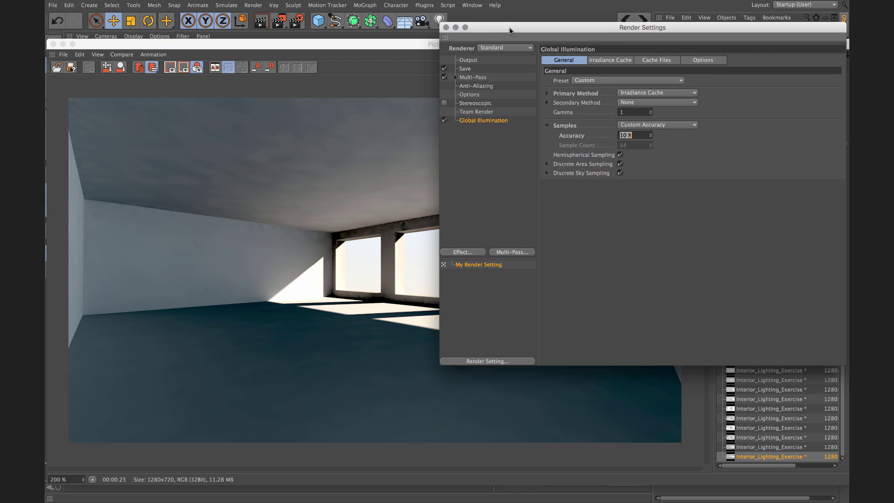
double_click(622, 135)
type("75")
Expand the record density details of the Global Illumination irradiance cache and set the record density to High.
left_click(610, 61)
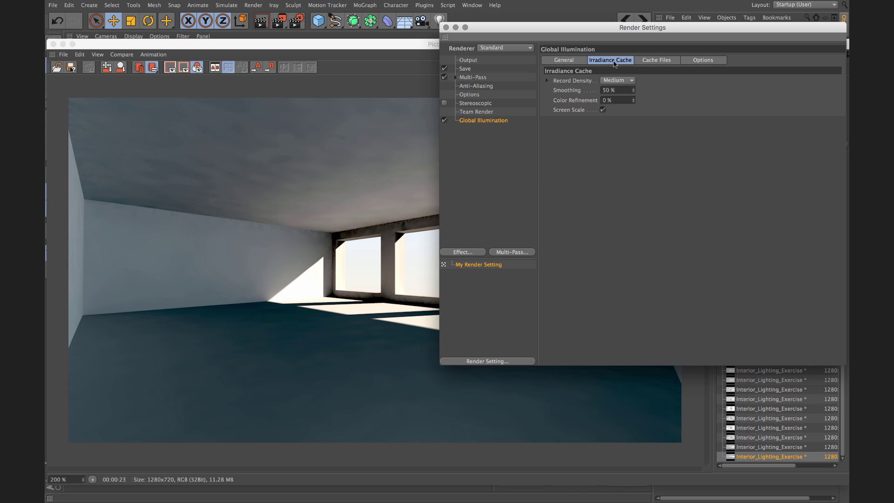
left_click(547, 81)
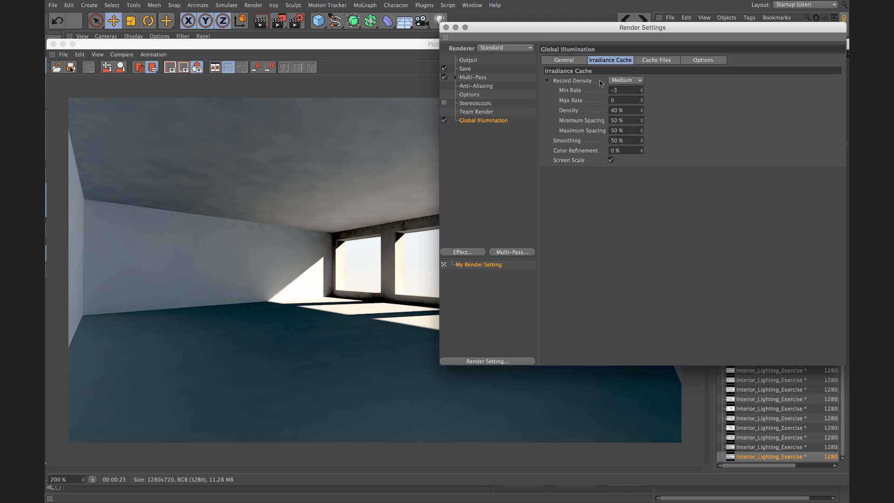
left_click(636, 81)
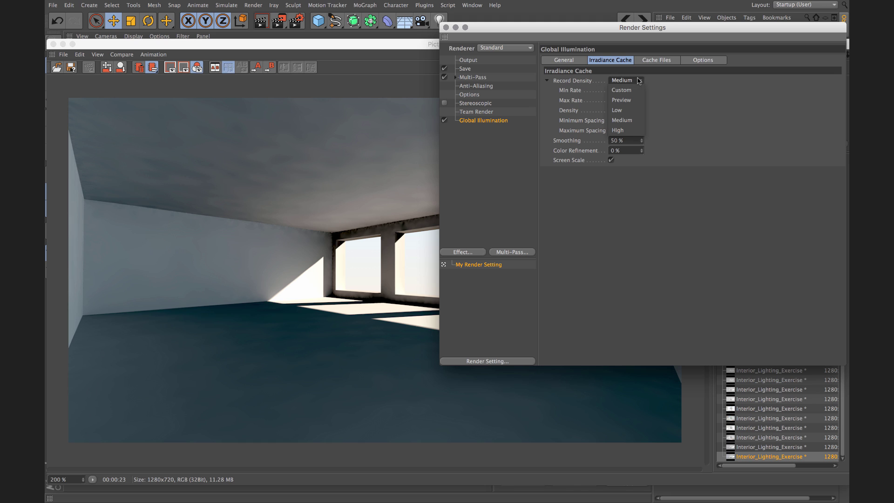
left_click(627, 130)
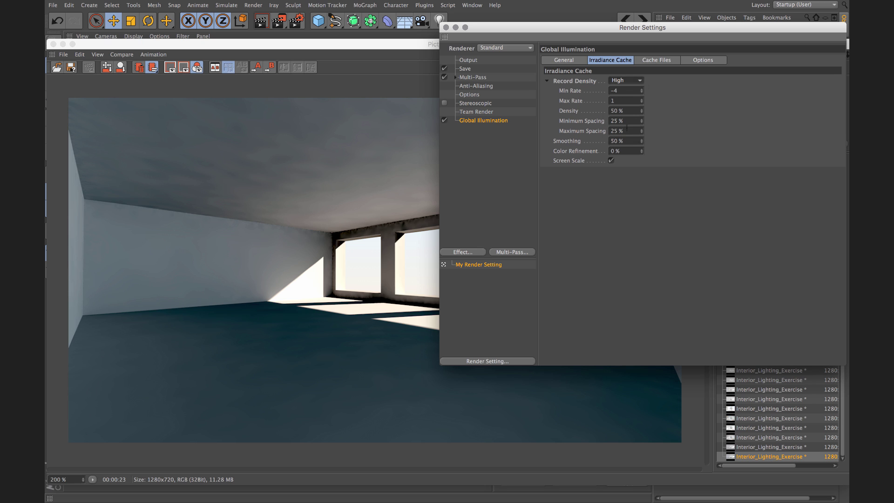
left_click(565, 60)
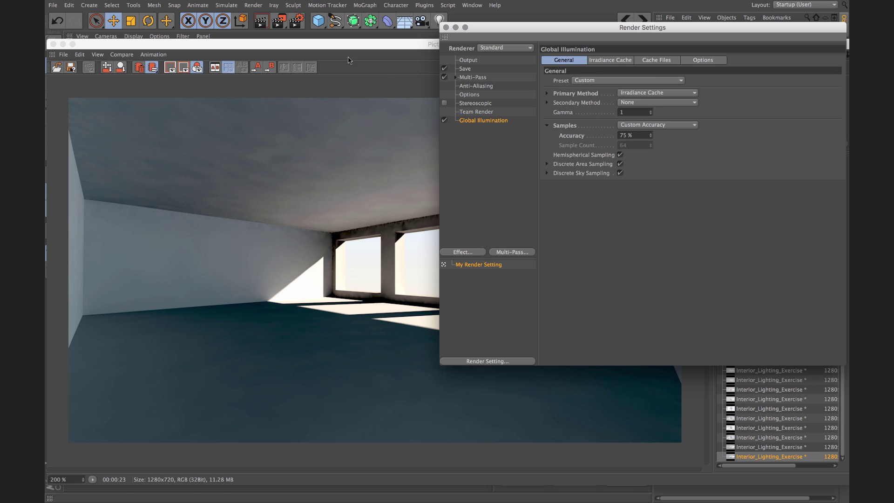
Render the room to the Picture Viewer and compare the result with the filter enabled and disabled.
left_click(278, 21)
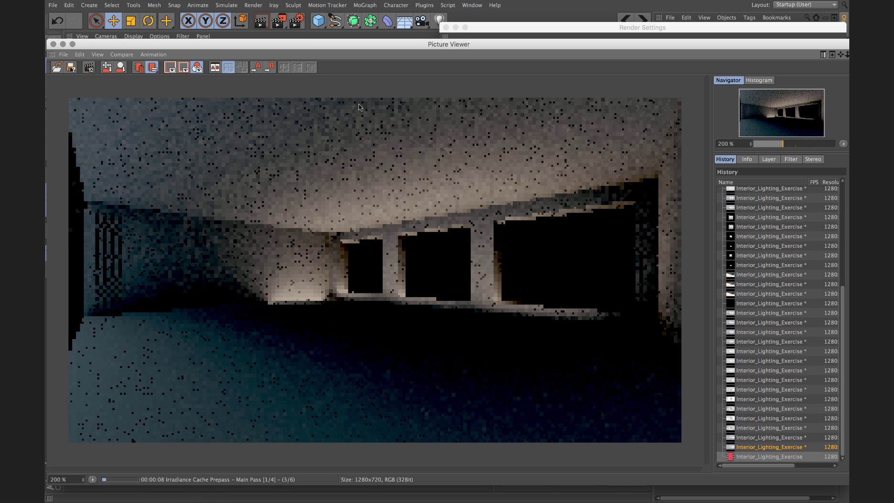
left_click(790, 159)
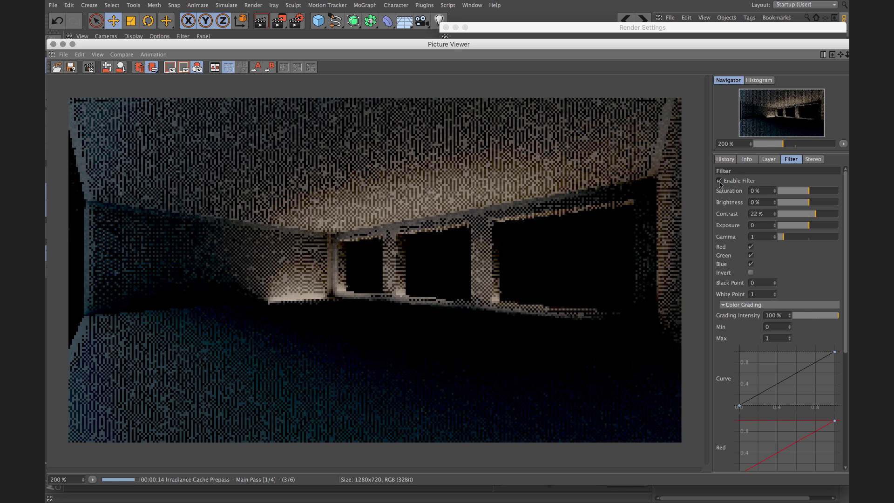
left_click(719, 181)
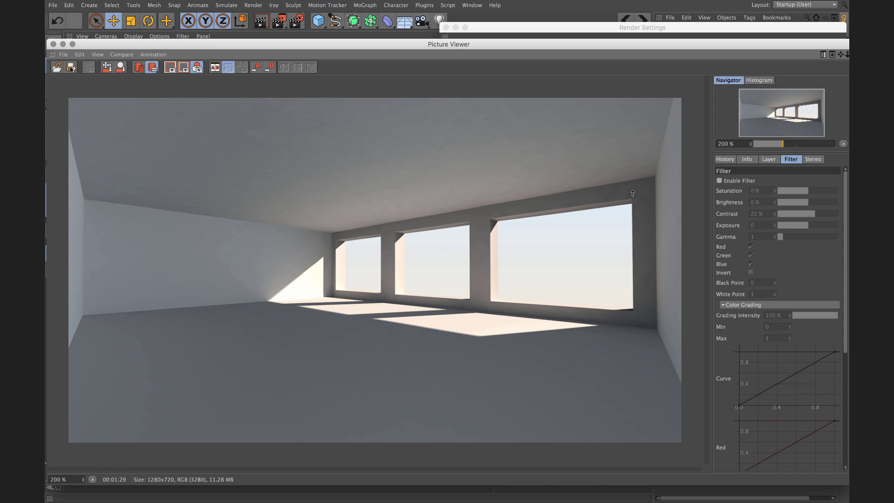
left_click(719, 180)
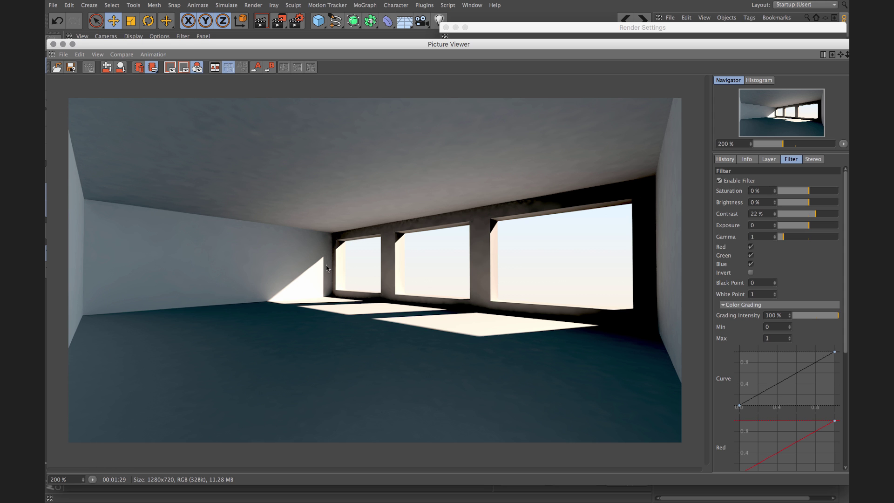
left_click(719, 181)
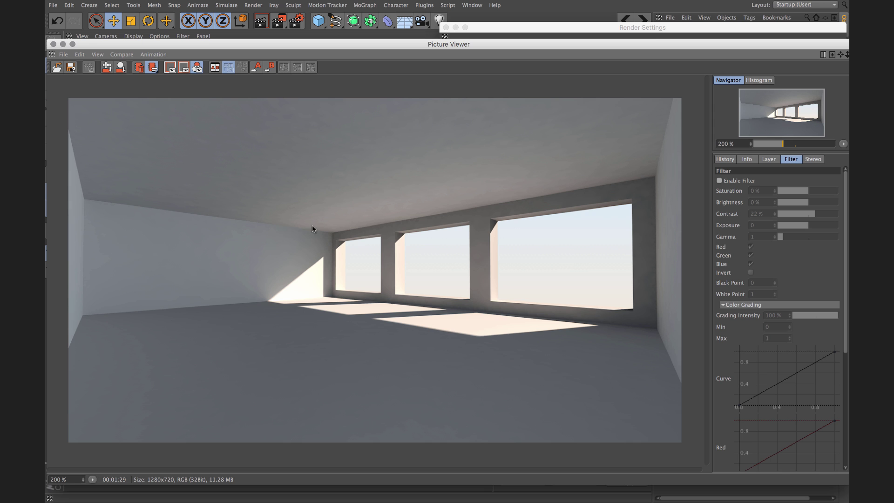
left_click(719, 181)
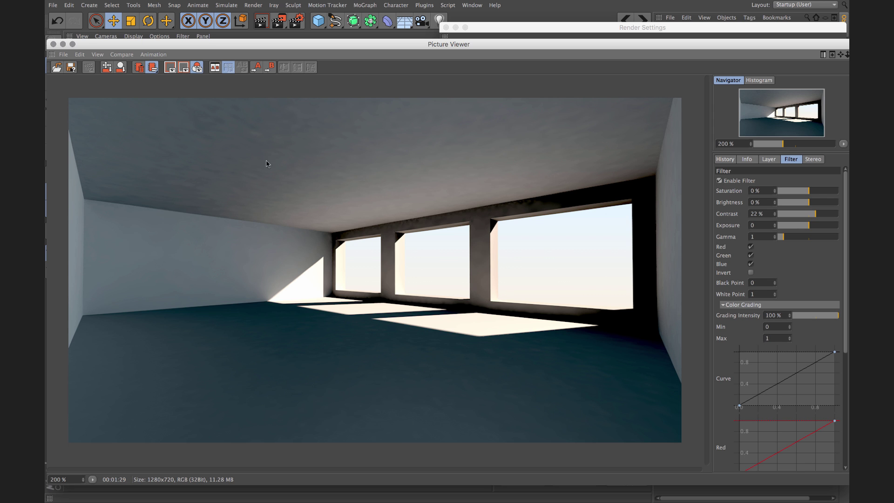
left_click(719, 181)
Render the room again with the irradiance cache record density at Medium and the sample accuracy at 100%.
left_click(586, 29)
left_click(607, 60)
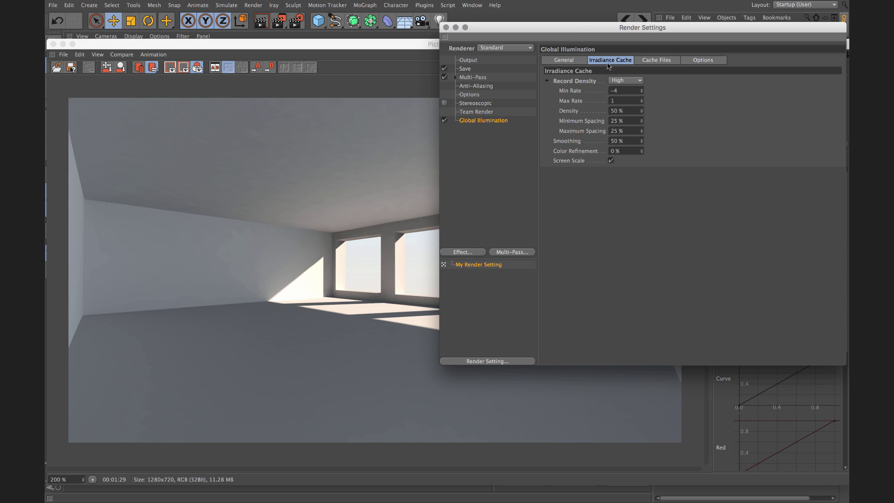
left_click(625, 80)
left_click(623, 110)
left_click(570, 64)
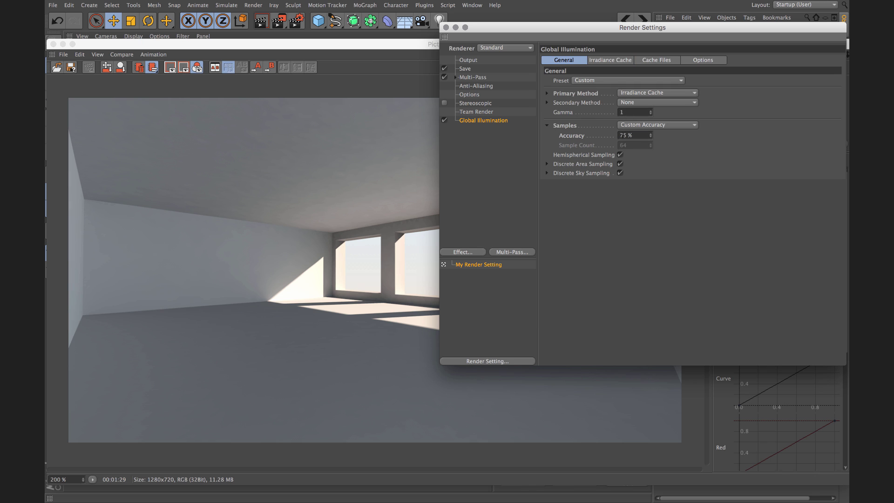
type("100")
left_click(279, 21)
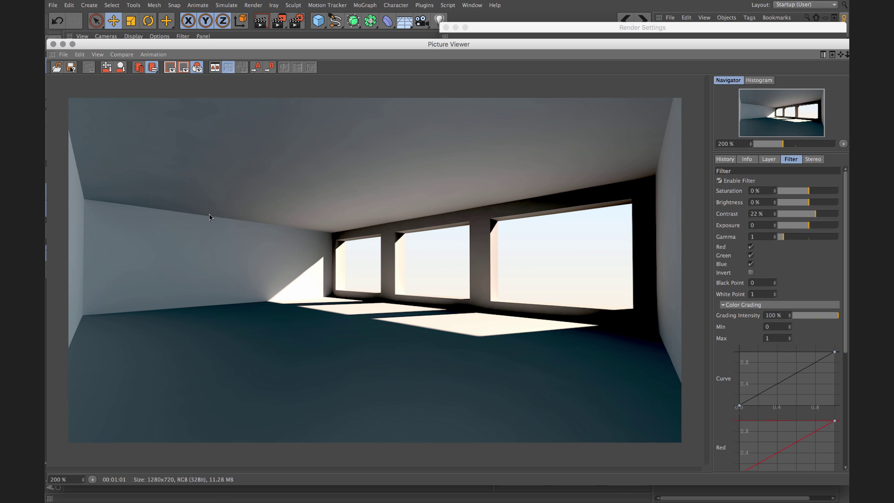
Review the Global Illumination method, sample accuracy and irradiance cache settings against the shading in the latest render.
key("ctrl+b")
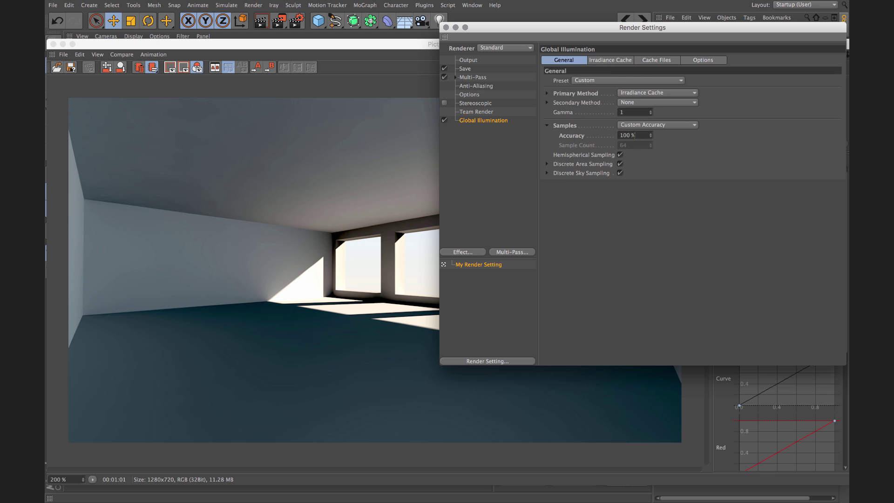
left_click(610, 60)
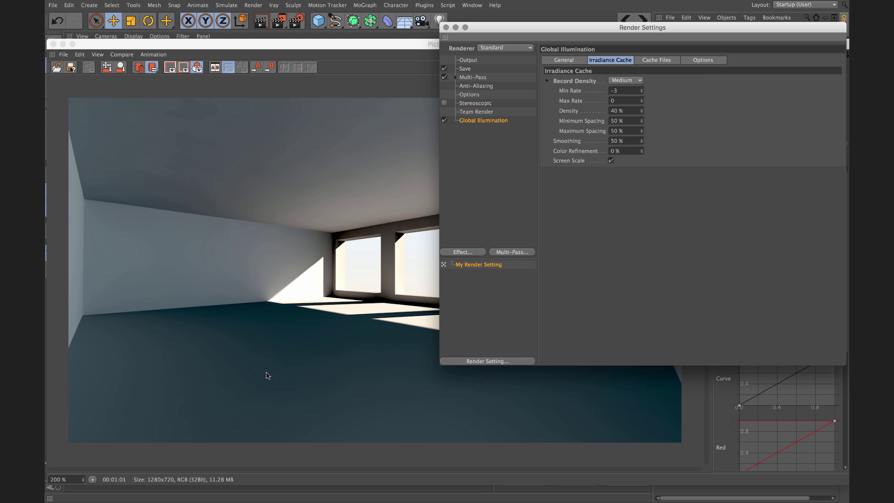
left_click(570, 61)
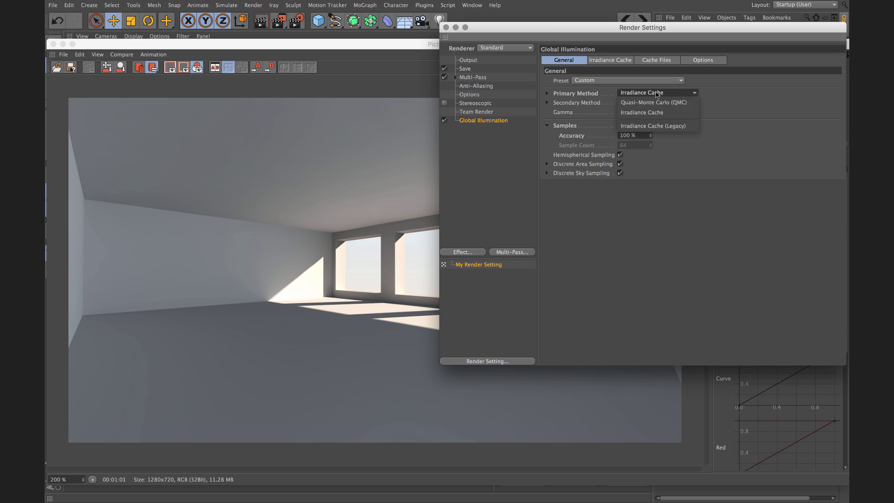
left_click(651, 101)
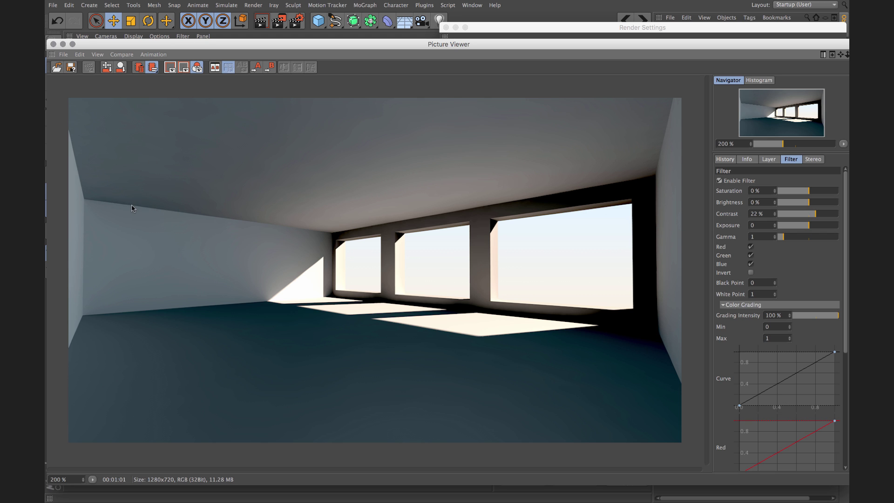
left_click(547, 29)
left_click(602, 62)
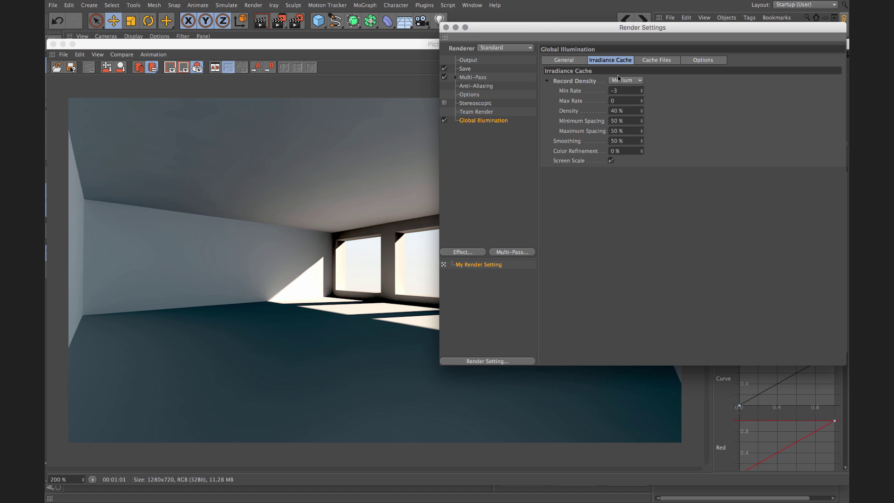
left_click(577, 61)
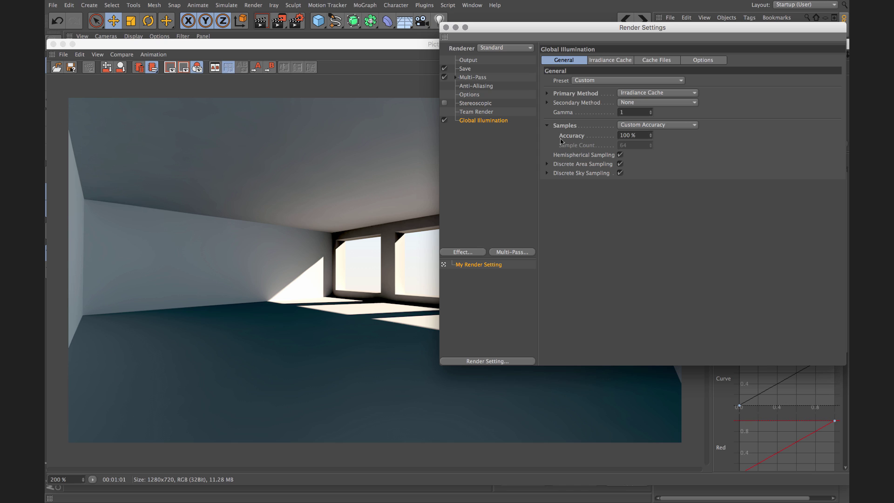
left_click_drag(640, 136, 601, 134)
left_click(610, 61)
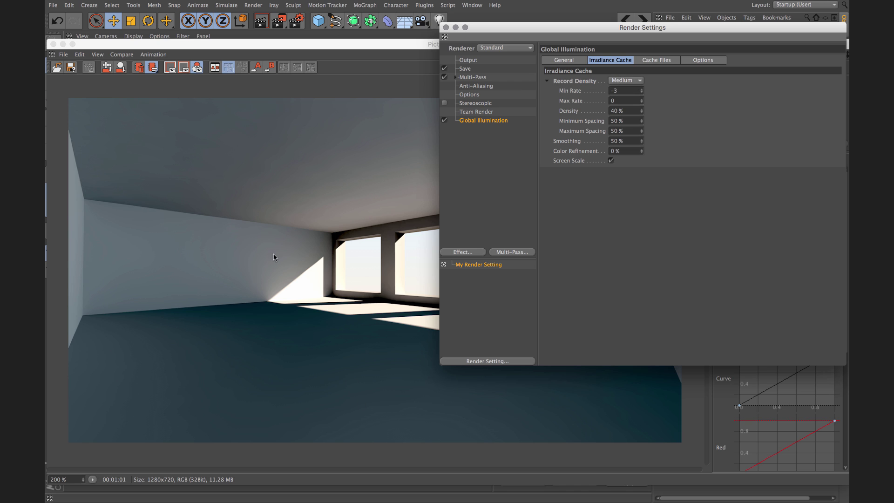
left_click(570, 61)
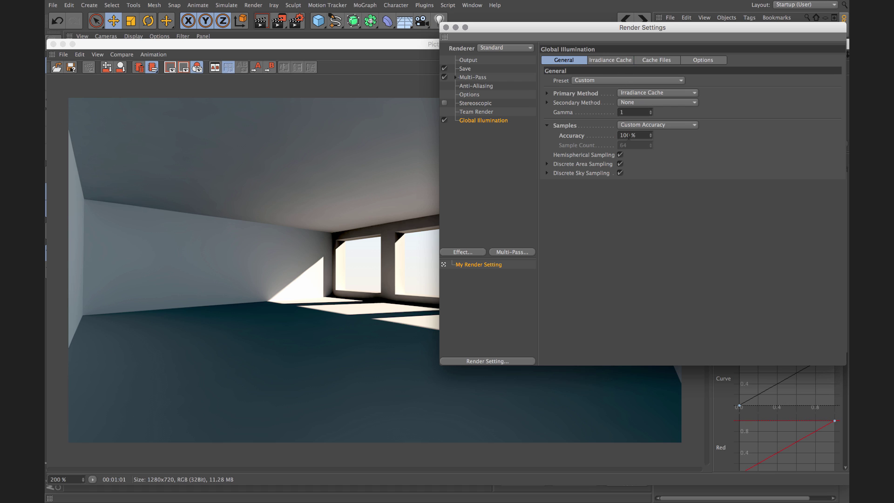
left_click_drag(631, 135, 609, 135)
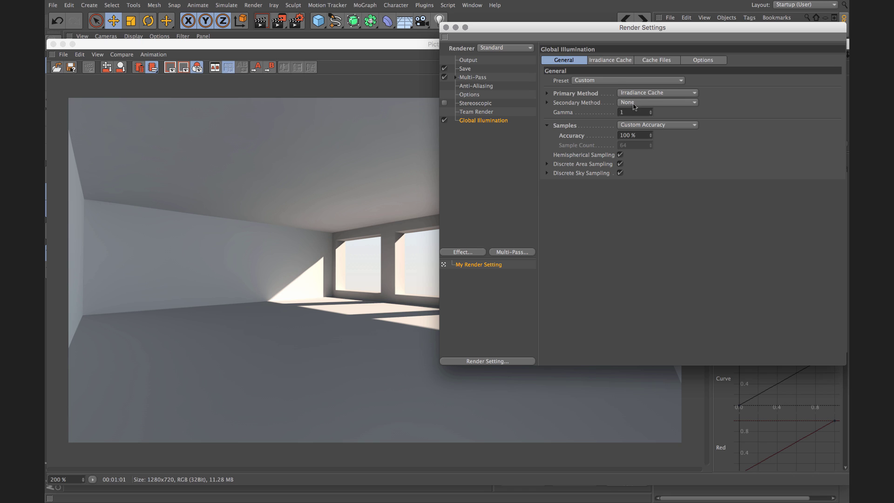
left_click(367, 80)
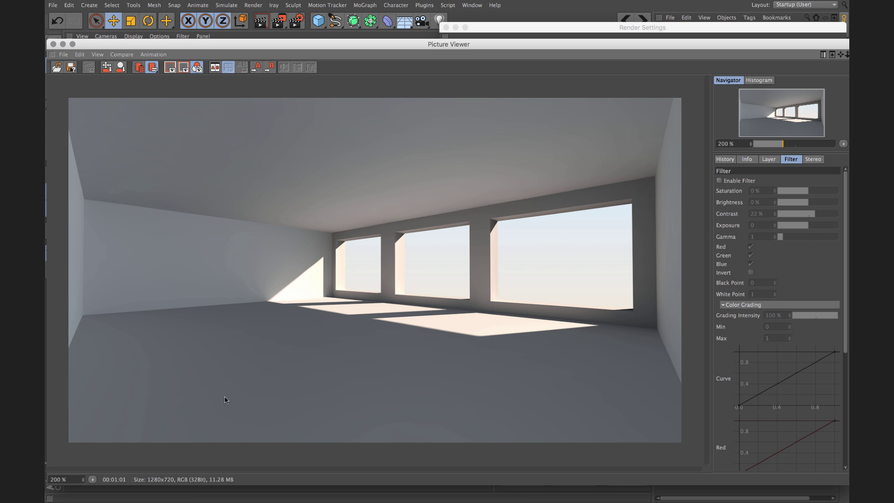
Render the room with Quasi-Monte Carlo (QMC) as the primary method and a custom sample accuracy of 75%.
left_click(571, 27)
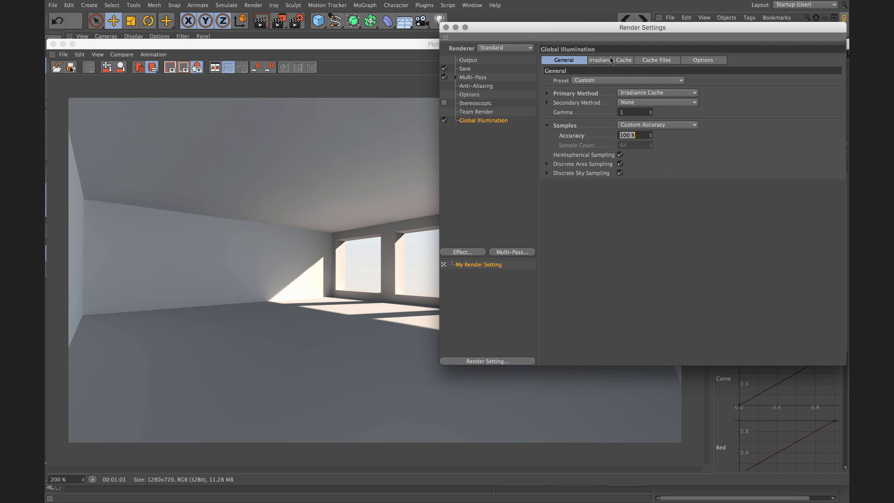
left_click(660, 94)
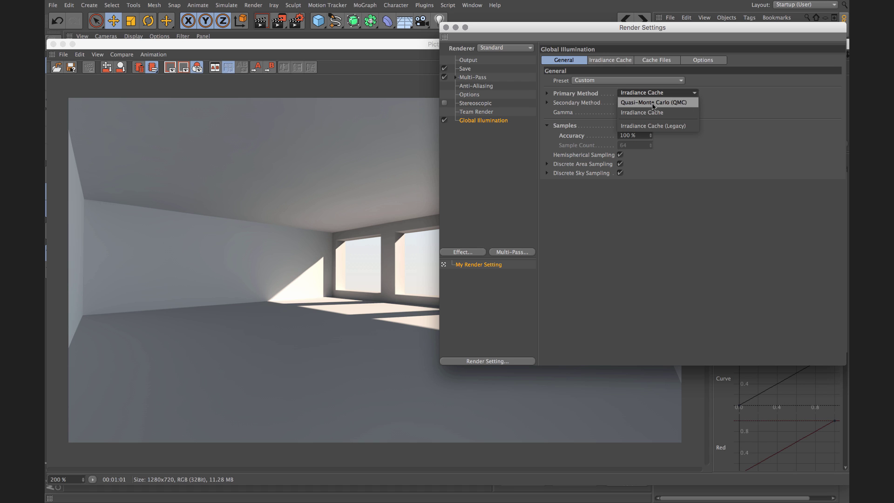
left_click(654, 103)
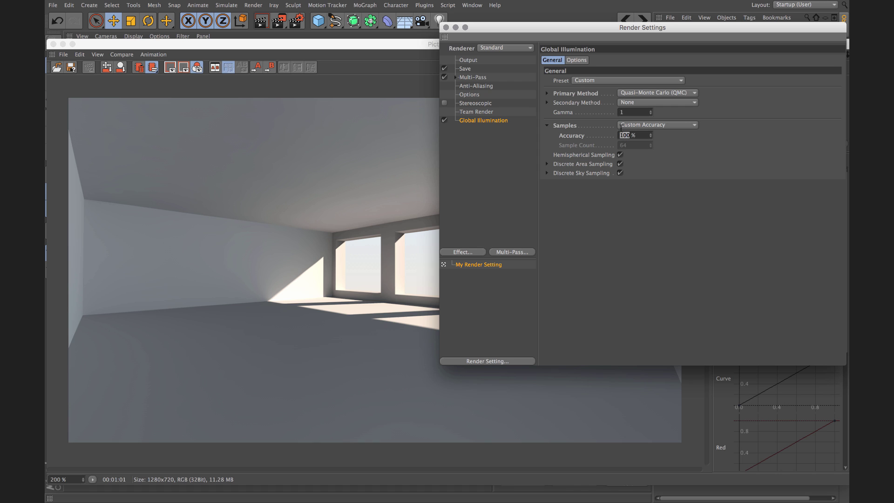
double_click(623, 135)
type("75")
left_click(280, 22)
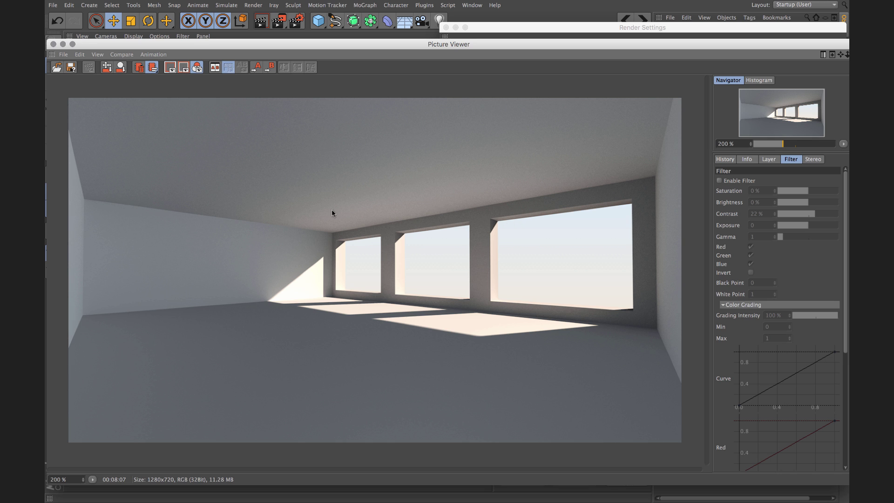
Check the Quasi-Monte Carlo render against its Global Illumination settings and compare it with earlier renders in the Picture Viewer history.
left_click(515, 27)
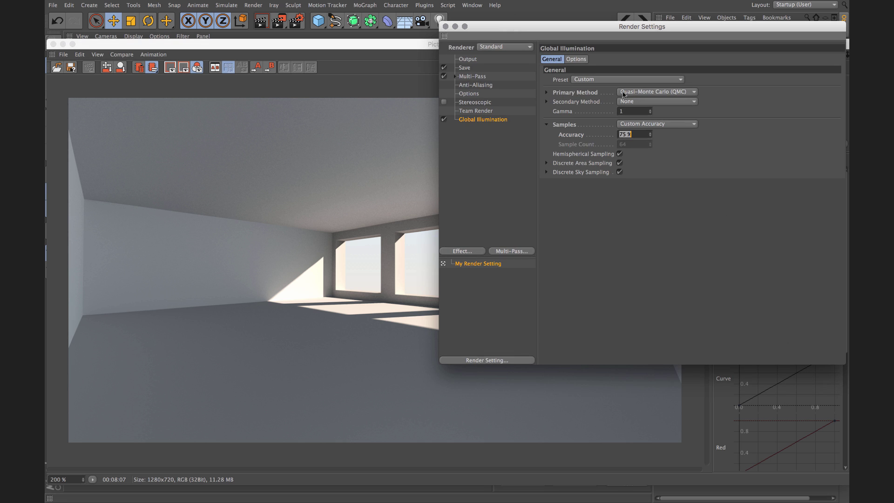
left_click(324, 154)
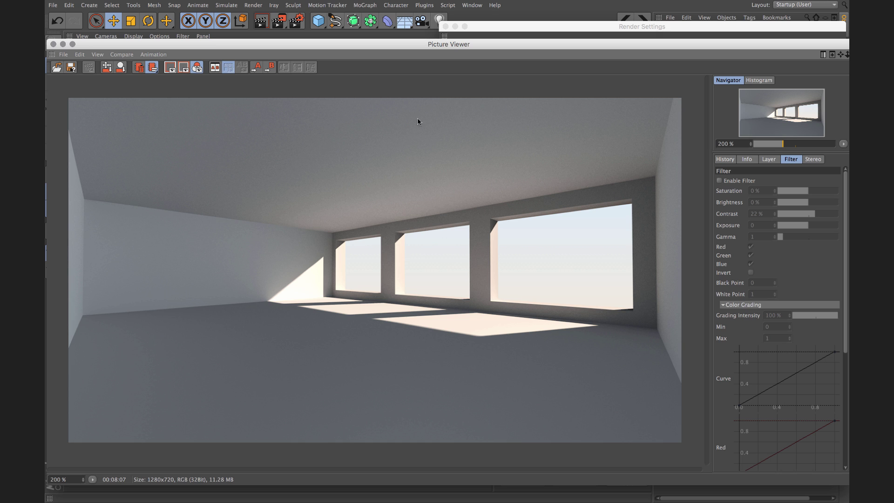
left_click(547, 31)
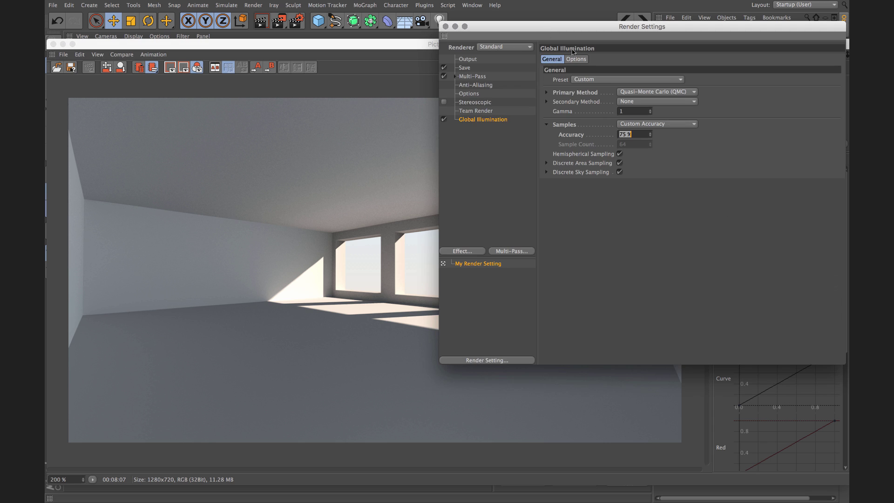
left_click(390, 140)
left_click(725, 159)
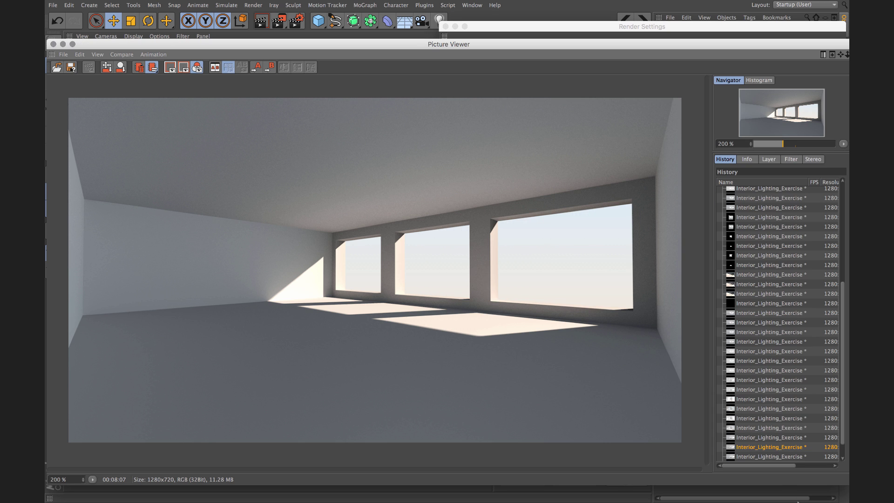
left_click(763, 437)
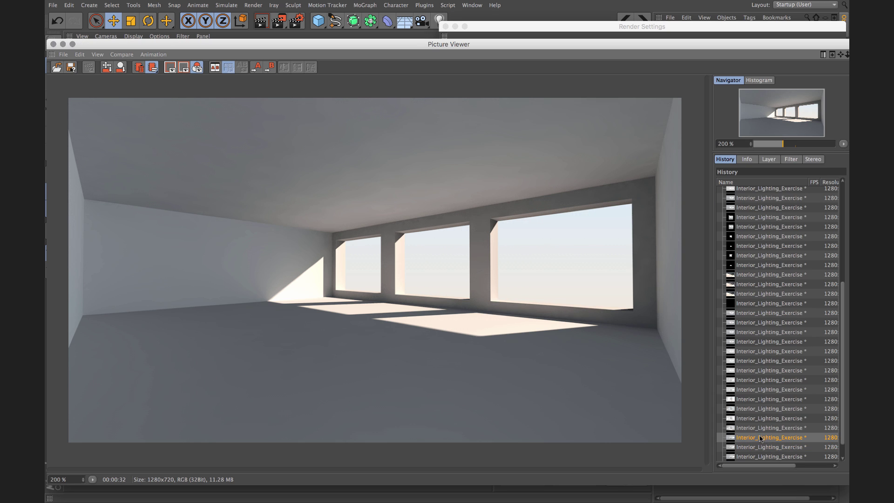
left_click(755, 428)
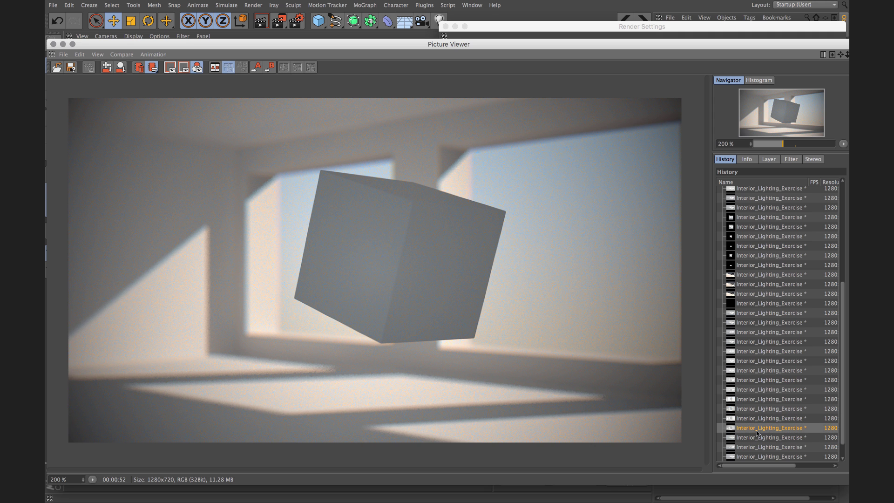
left_click(757, 437)
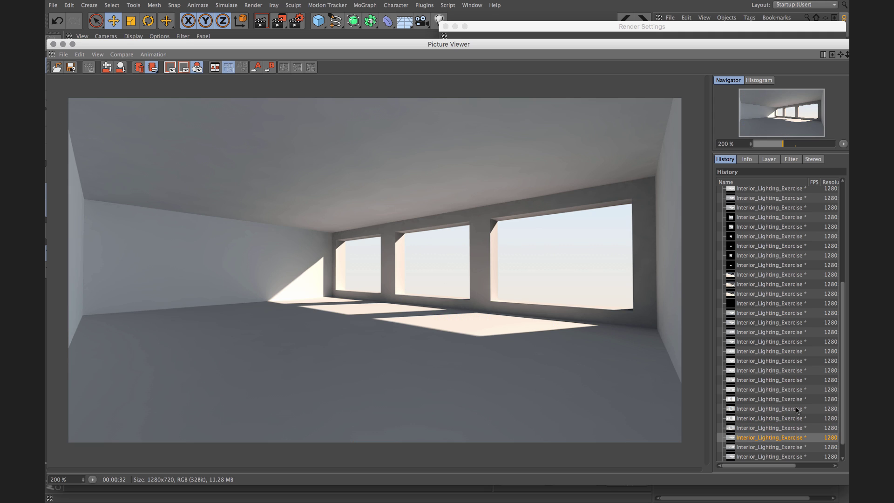
View the latest Quasi-Monte Carlo render from the history, and render the room again with the sample accuracy at 5%.
scroll(842, 432, "down", 2)
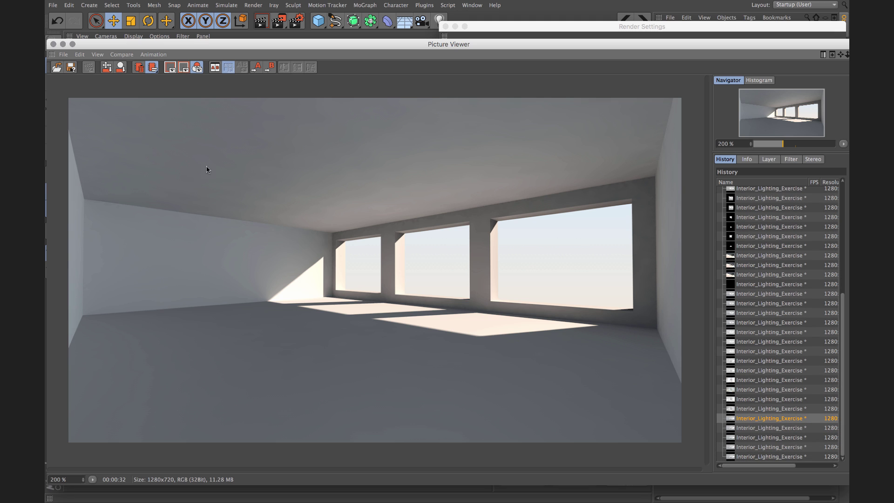
left_click(770, 456)
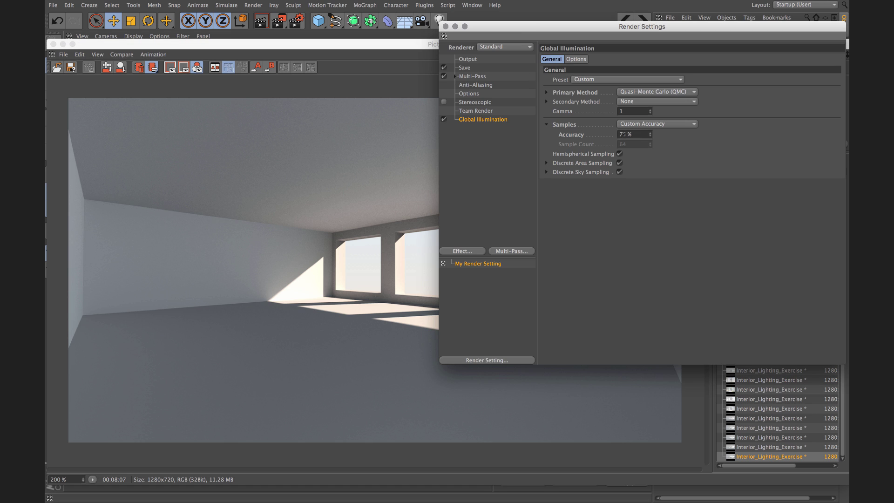
type("5")
left_click(279, 20)
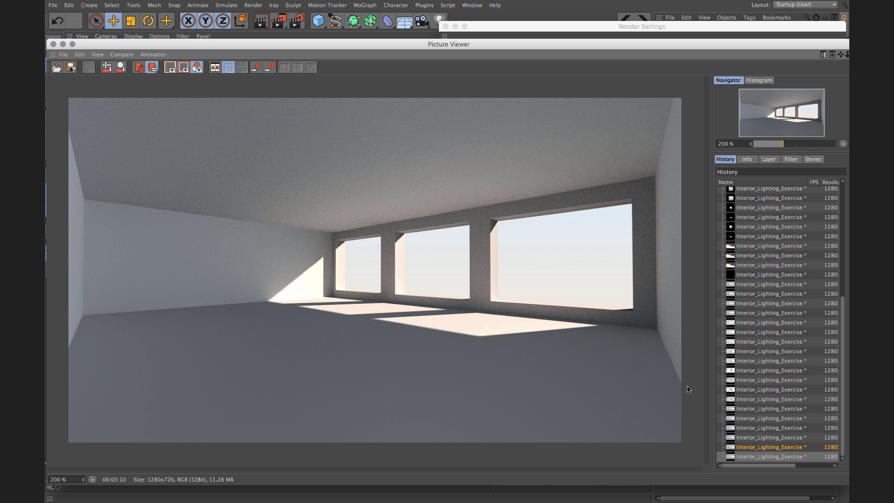
Compare the 5% and 75% Quasi-Monte Carlo renders in the history and examine the ceiling grain near the windows up close.
left_click(770, 458)
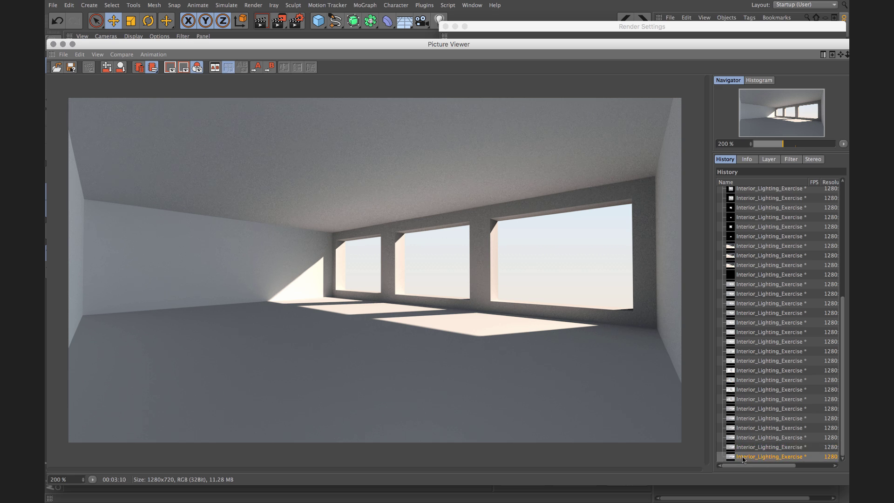
key("Up")
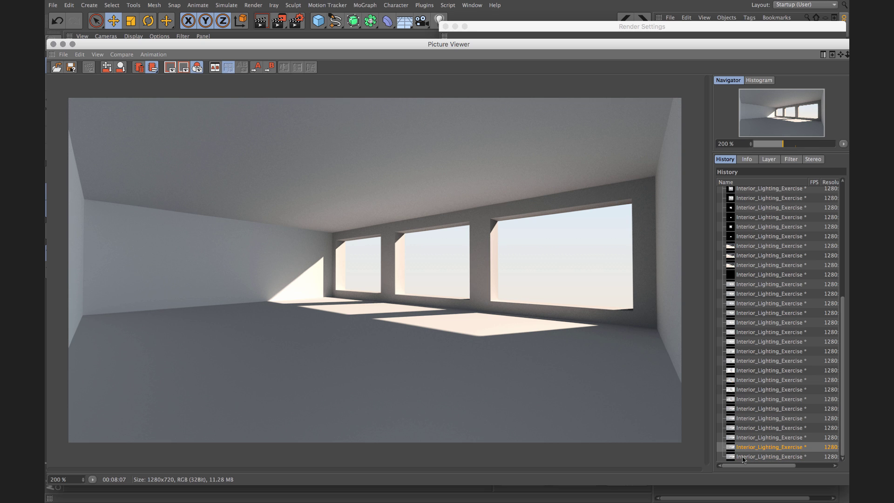
left_click(742, 457)
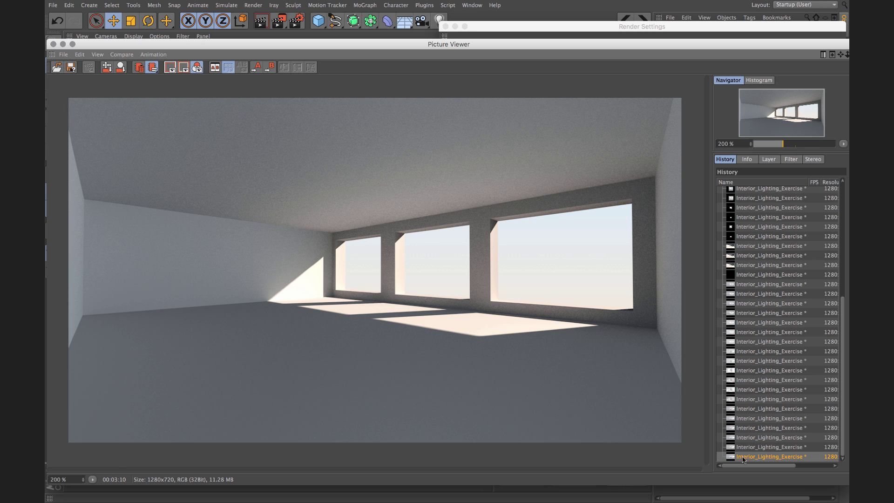
key("Up")
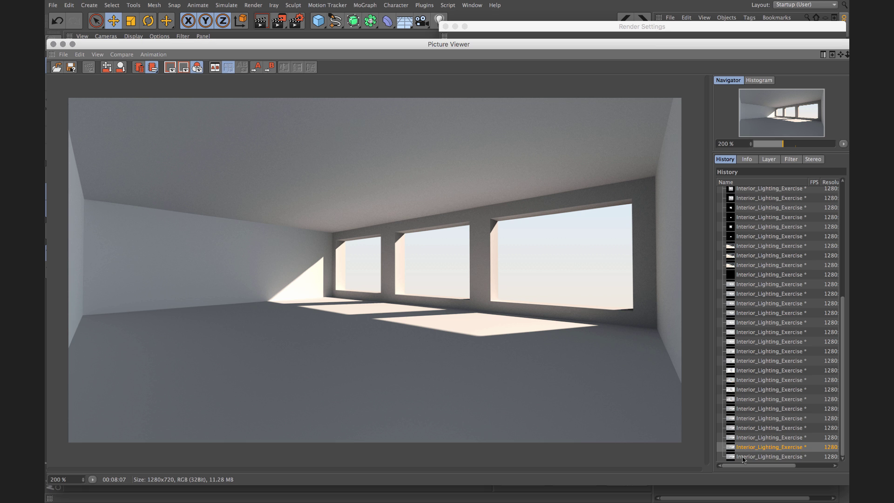
left_click(742, 457)
scroll(406, 196, "up", 10)
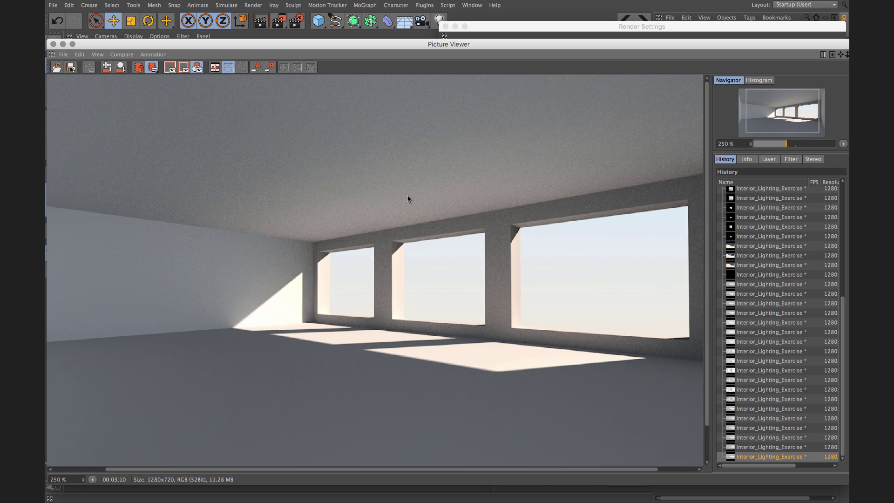
scroll(391, 225, "up", 6)
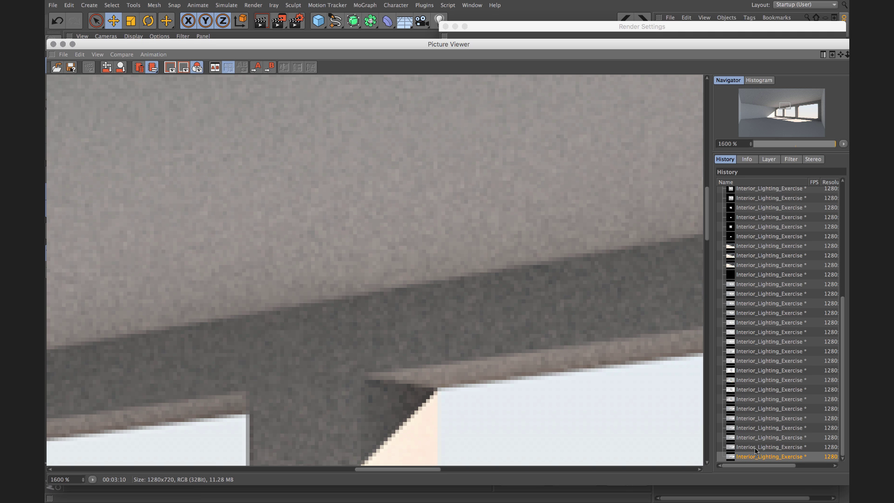
scroll(326, 310, "down", 1)
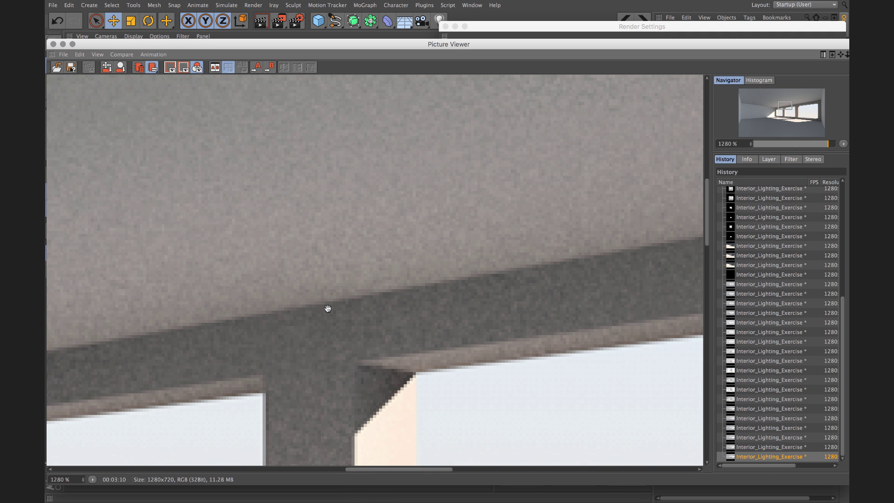
scroll(328, 308, "down", 6)
scroll(328, 308, "down", 5)
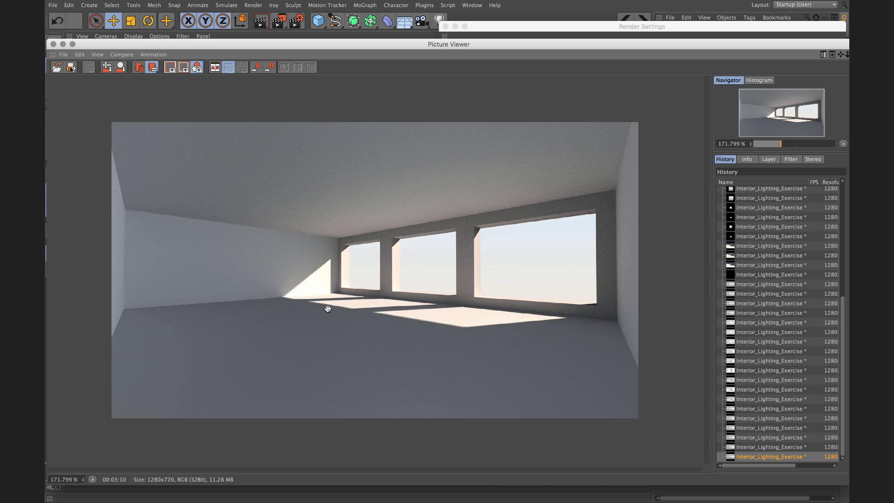
Switch the Global Illumination primary method to Irradiance Cache and check its record density settings.
left_click(505, 28)
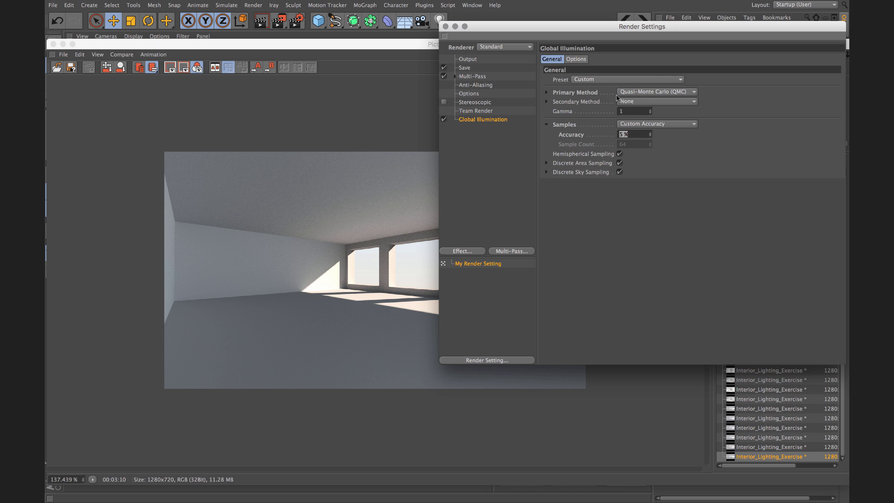
left_click(673, 92)
left_click(649, 112)
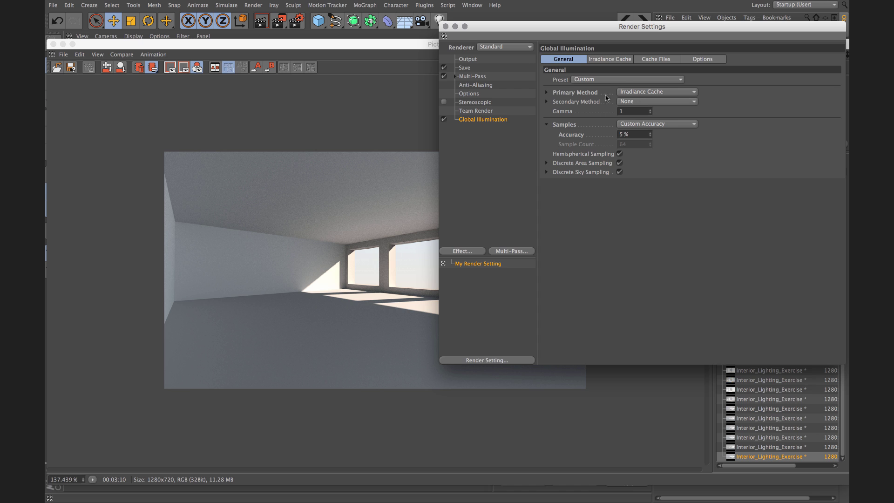
left_click(609, 59)
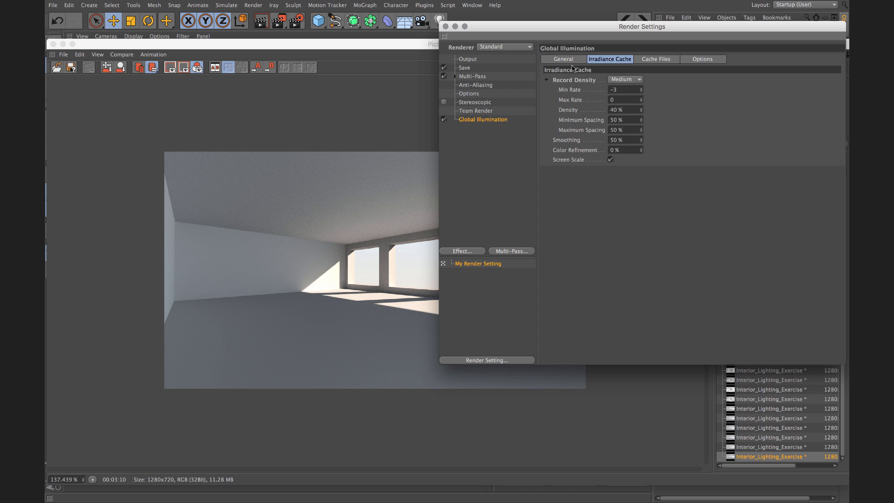
left_click(570, 62)
left_click(594, 61)
left_click(575, 59)
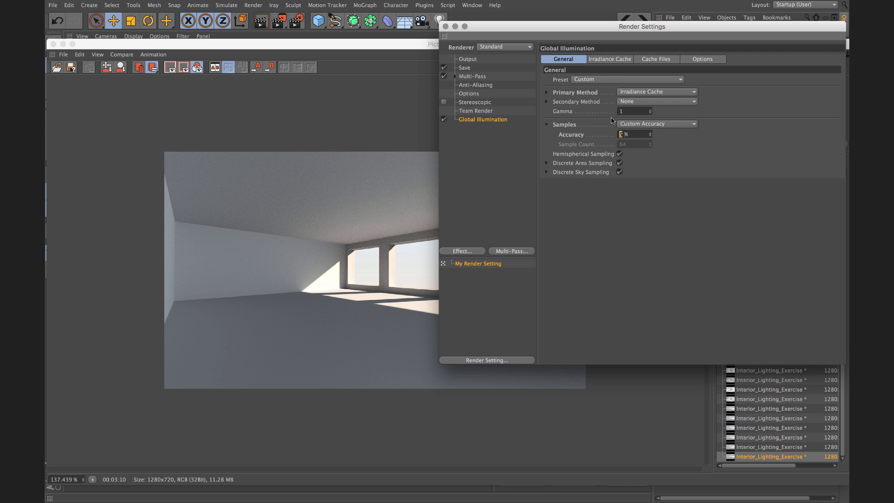
Set the sample accuracy to 75% and the secondary Global Illumination method to Light Mapping.
double_click(647, 27)
double_click(651, 27)
type("5")
left_click(611, 61)
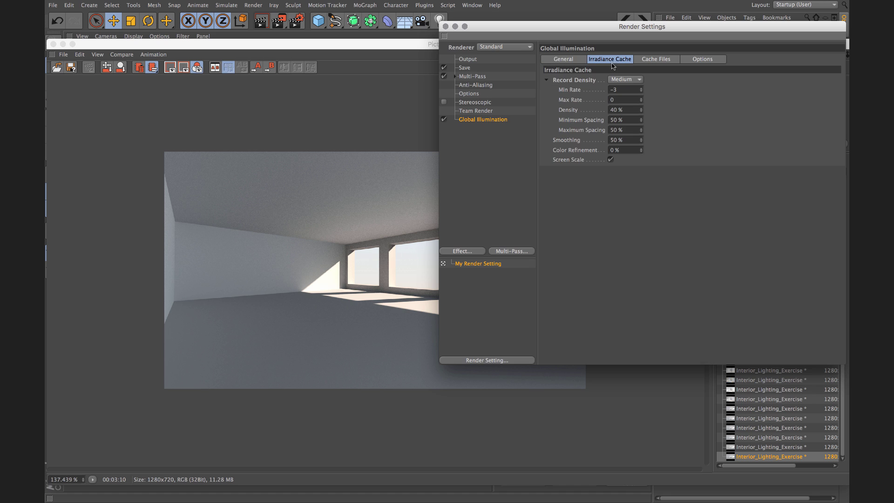
left_click(577, 61)
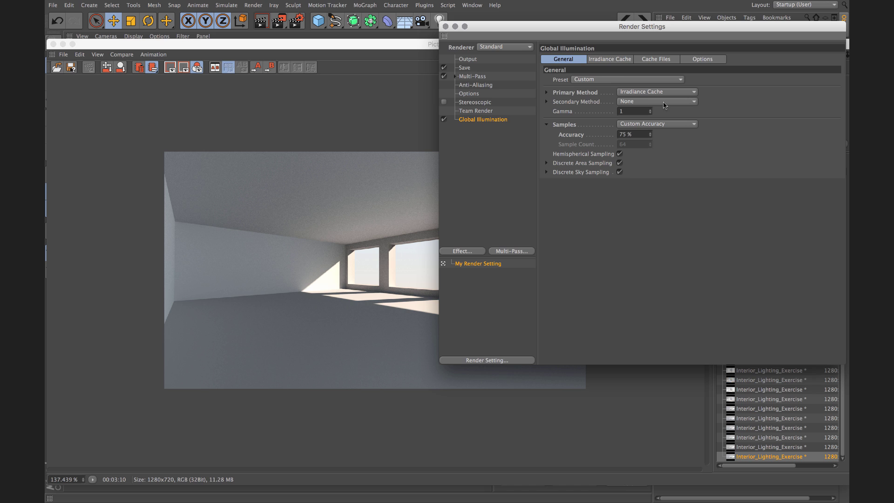
left_click(651, 103)
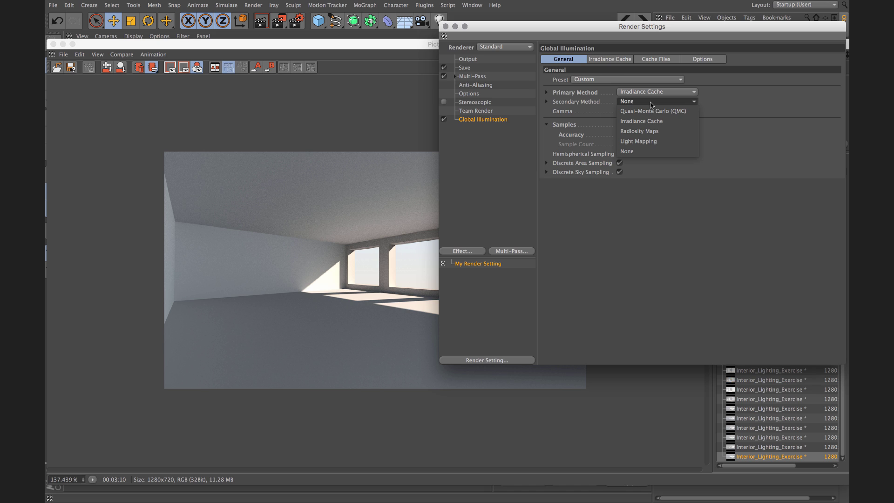
left_click(646, 144)
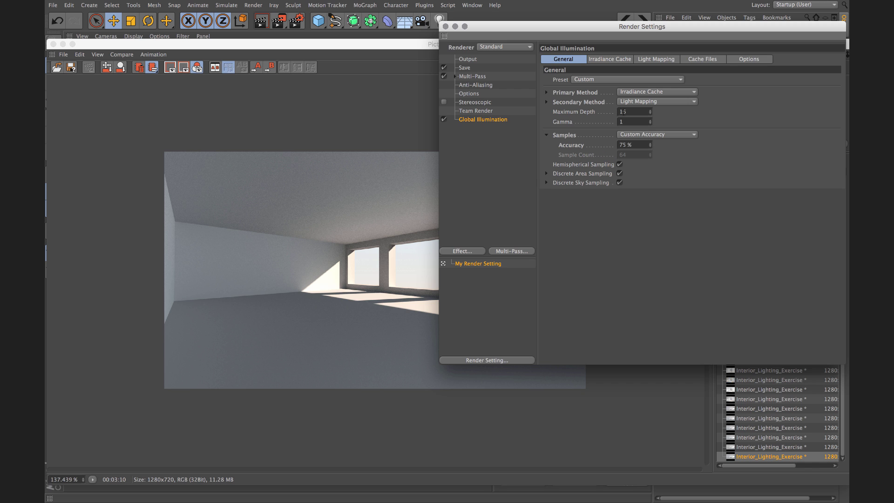
Look through the earlier renders in the history and move the 00:01:29 render to the end of the list.
left_click(748, 449)
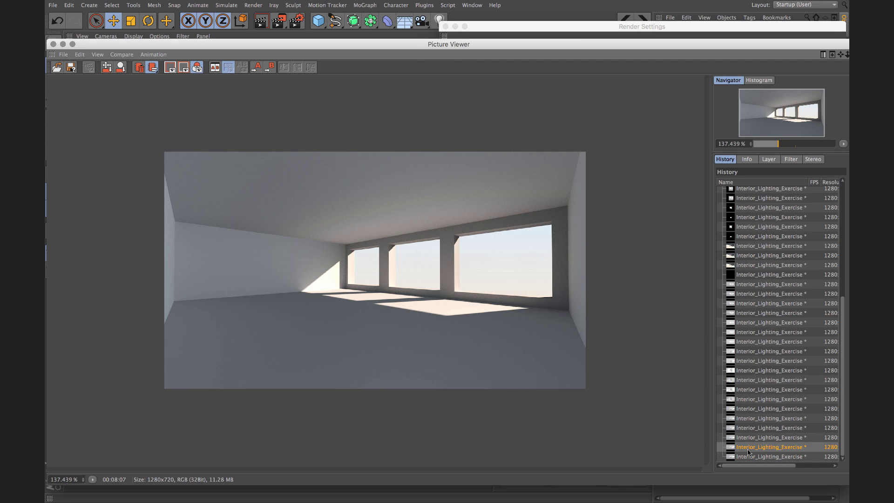
left_click(749, 439)
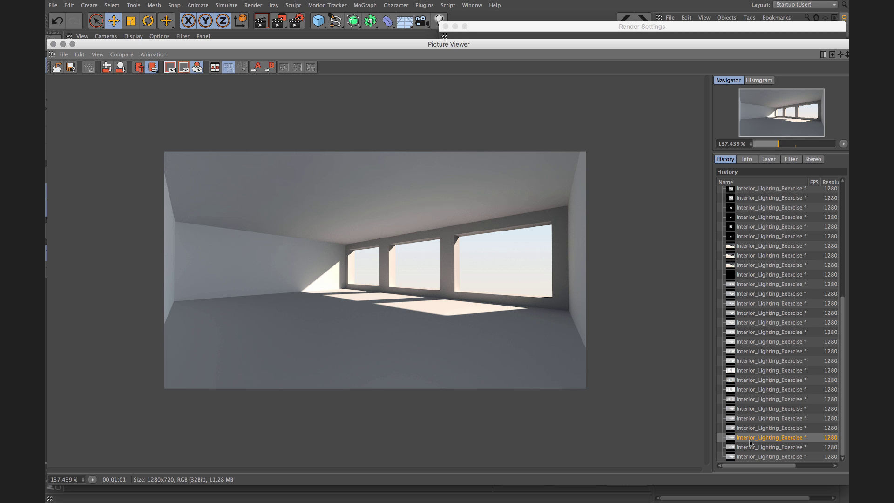
key("Up")
key("Up")
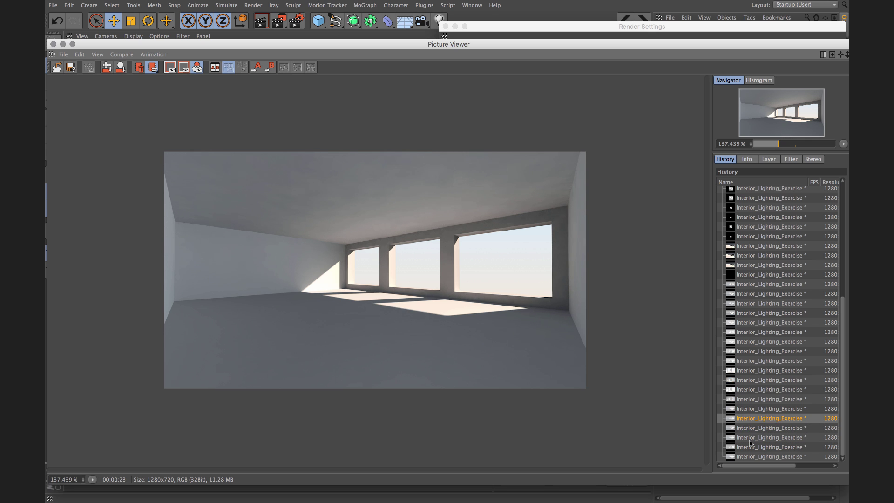
key("Down")
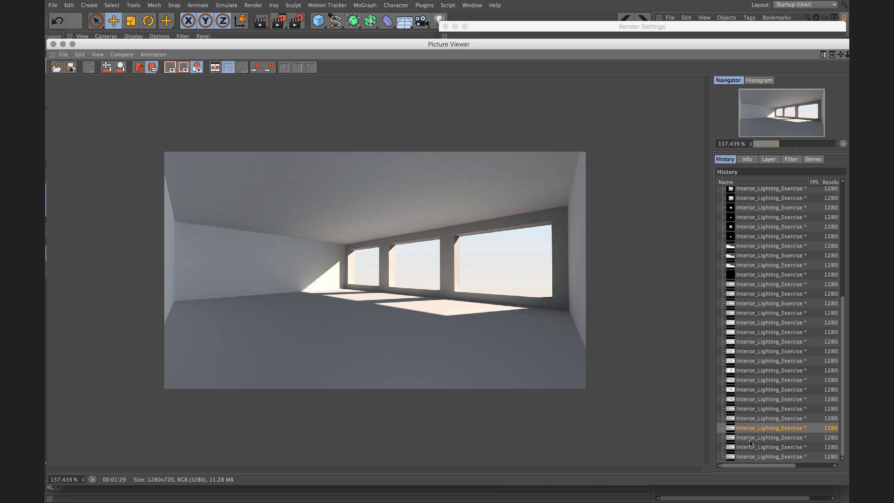
left_click_drag(754, 432, 754, 459)
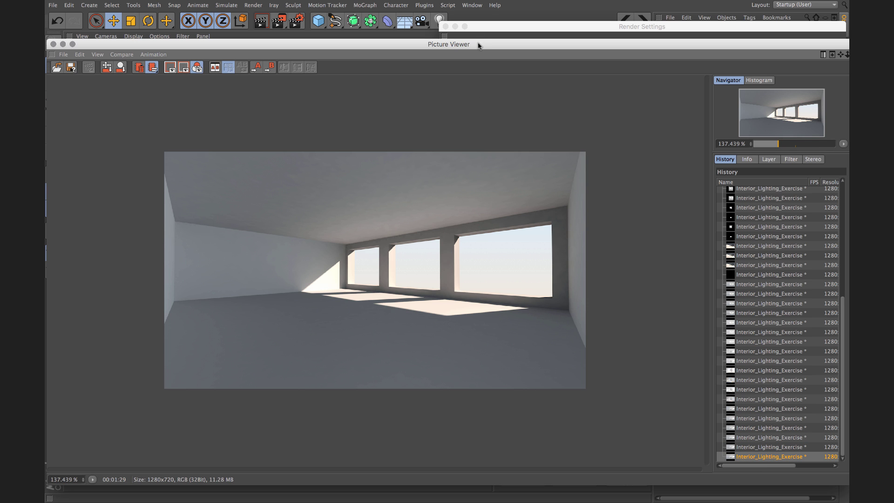
Render the room with Irradiance Cache and Light Mapping, view it at 200%, and compare it with the previous render.
left_click_drag(479, 43, 503, 119)
left_click(539, 32)
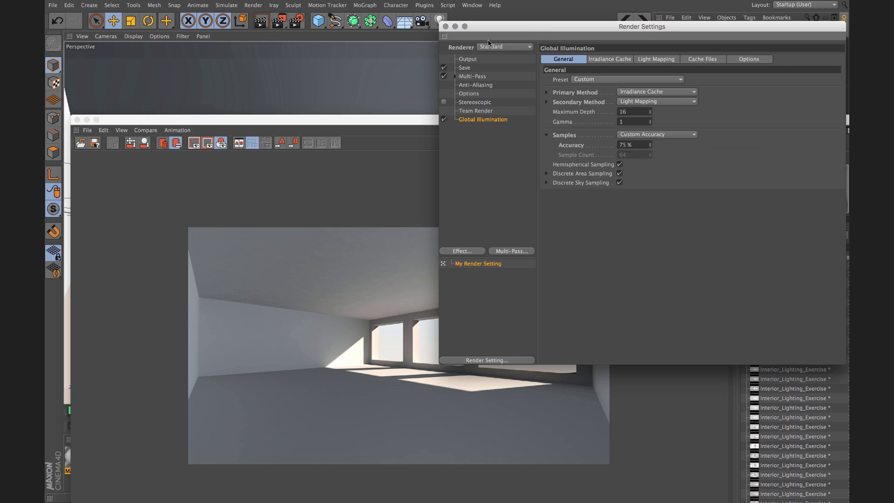
left_click(278, 21)
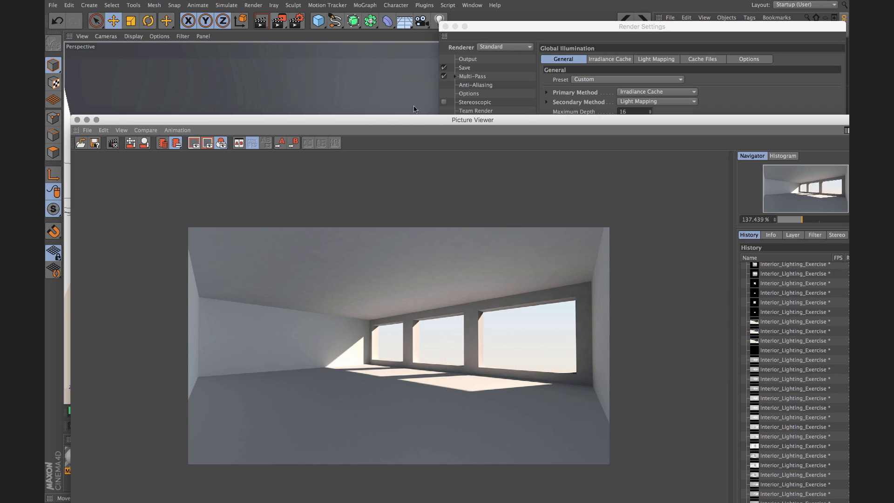
left_click_drag(423, 120, 406, 45)
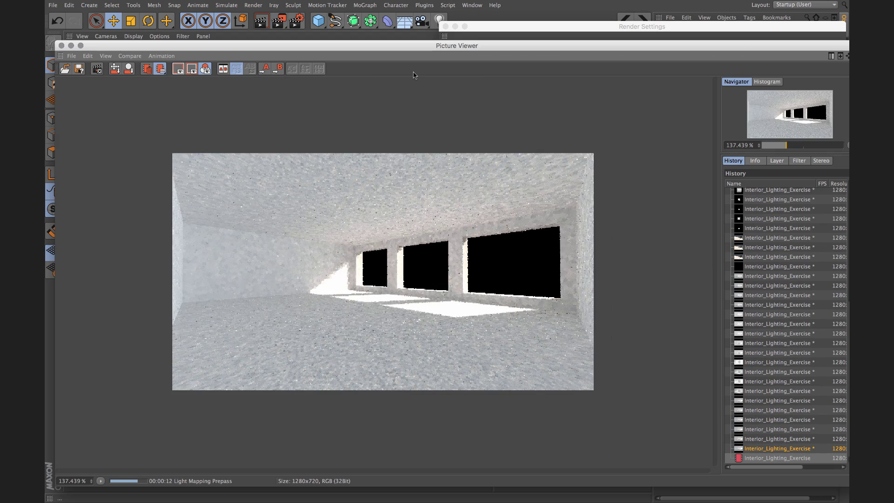
left_click(100, 481)
left_click(122, 449)
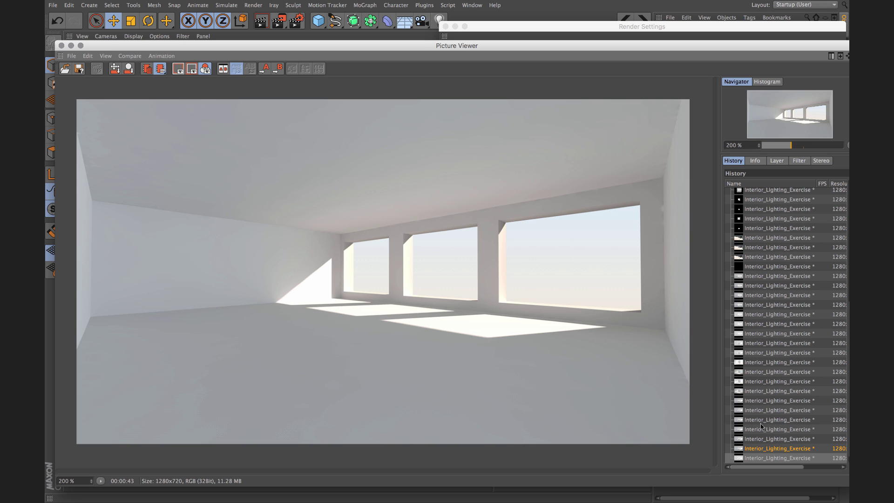
left_click(760, 449)
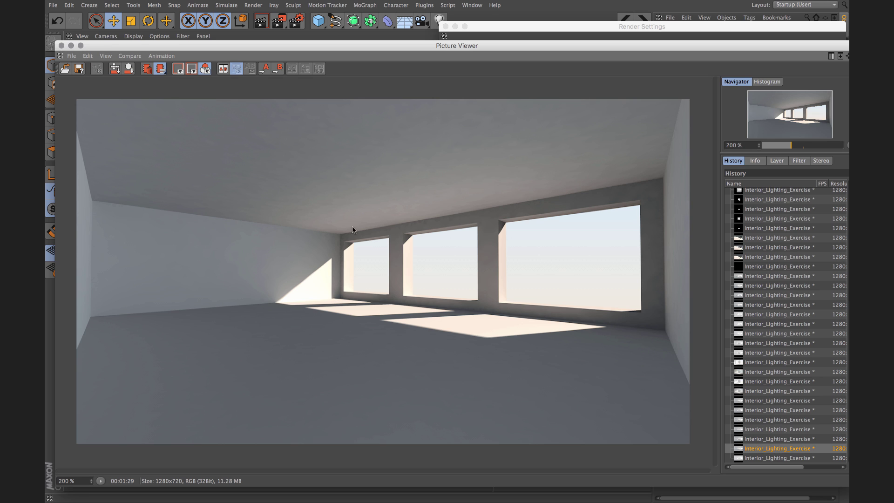
left_click(785, 459)
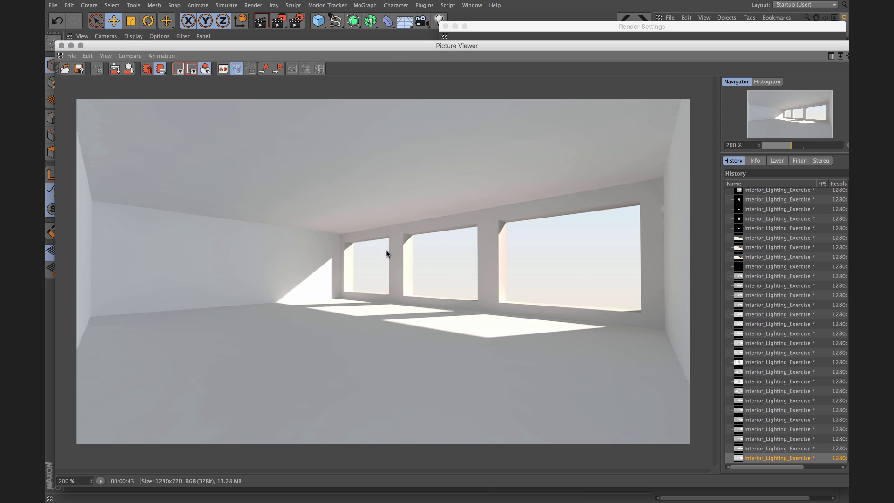
Set the Global Illumination maximum depth to 64 and render the room again.
left_click(622, 28)
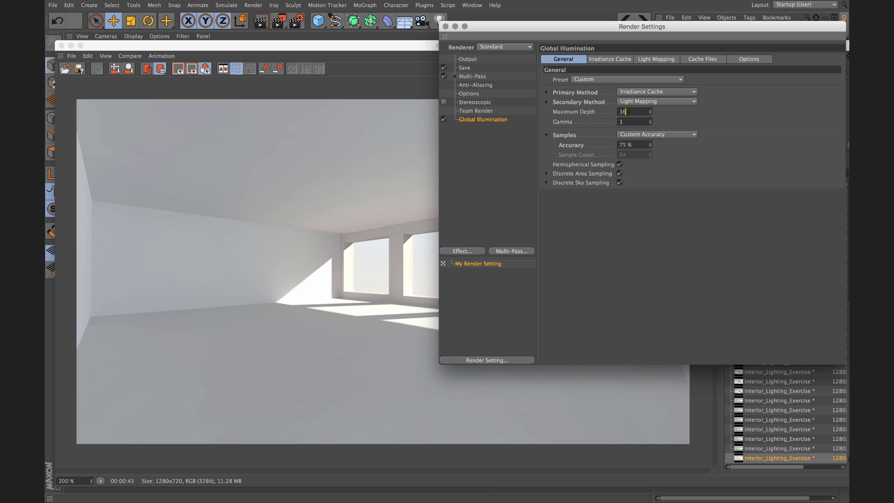
double_click(624, 111)
type("64")
key("Return")
left_click(278, 21)
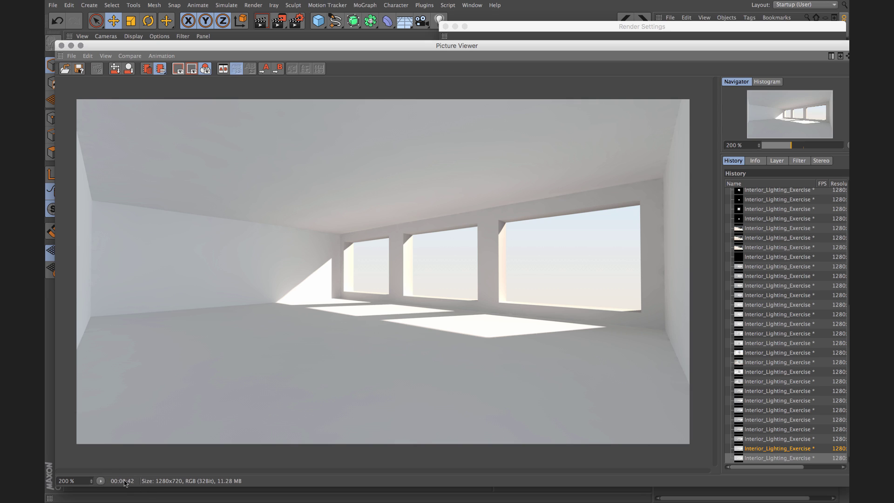
Compare the maximum depth 64 render with the preceding Light Mapping render and return to the Global Illumination settings.
left_click(754, 450)
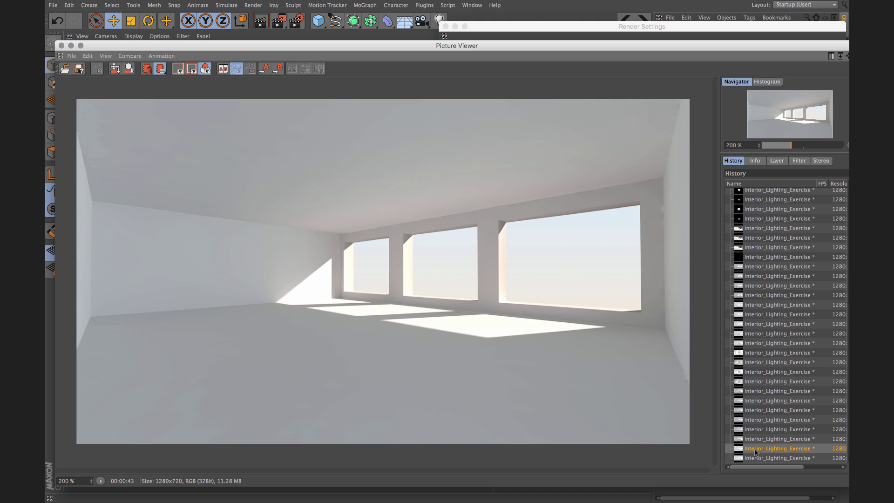
key("Down")
key("Up")
key("Down")
key("Up")
key("Down")
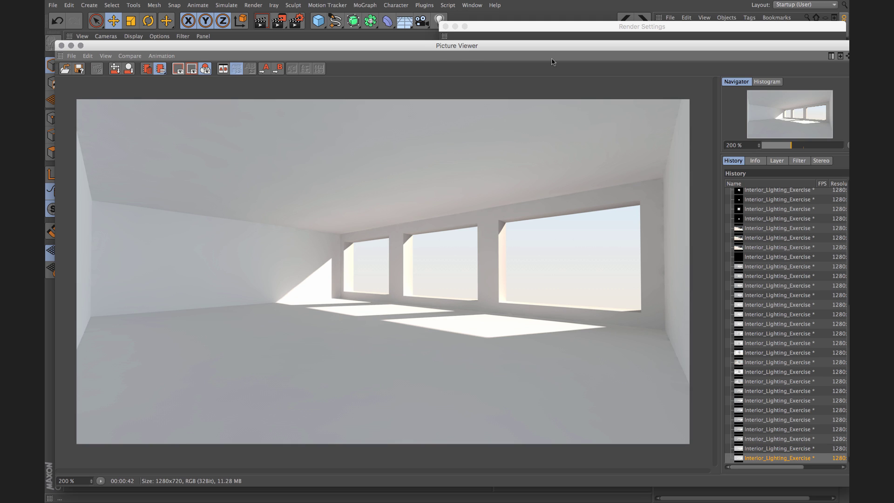
left_click(553, 37)
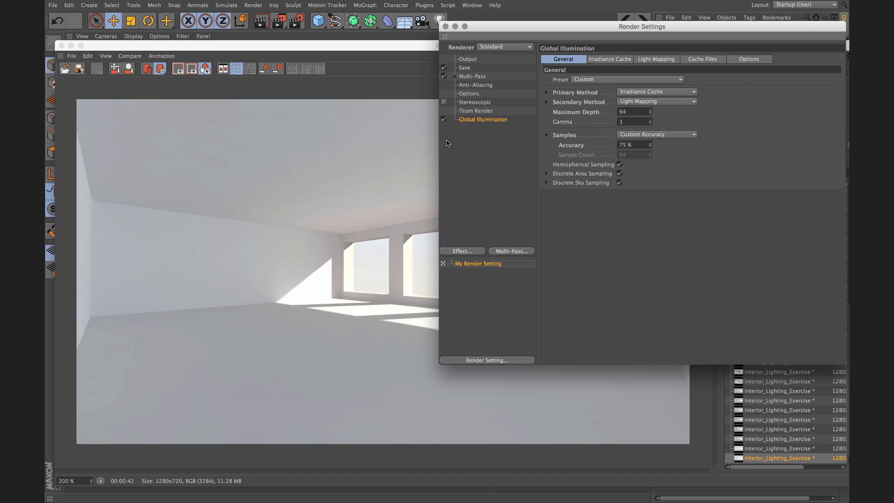
Flip repeatedly between the last two renders in the history to compare the room's brightness and surface quality.
left_click(421, 149)
left_click(764, 449)
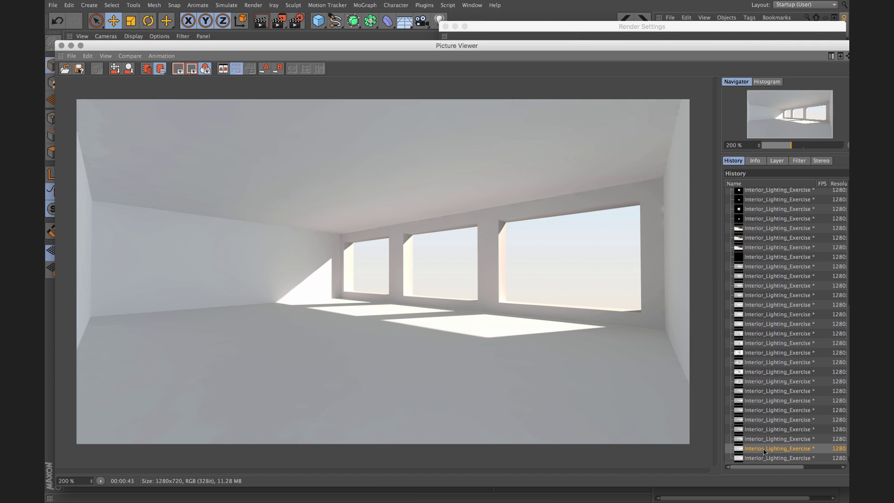
key("Down")
key("Up")
key("Down")
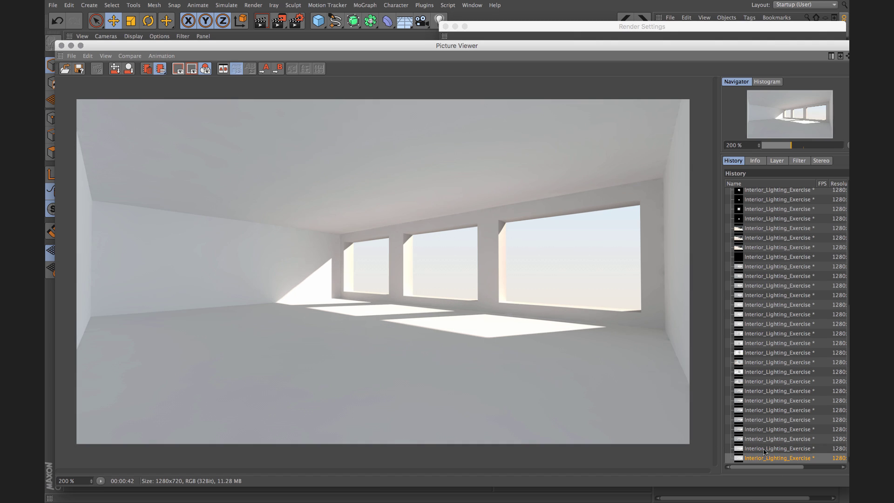
key("Up")
key("Down")
key("Up")
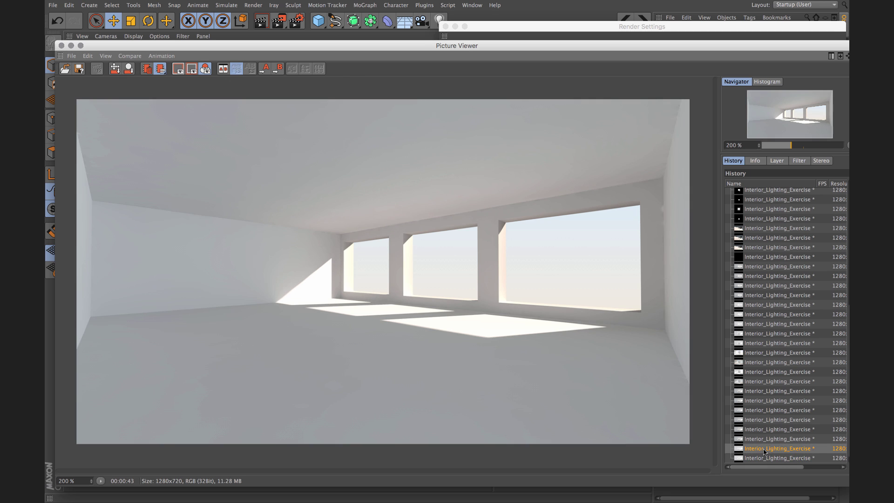
key("Down")
key("Up")
key("Down")
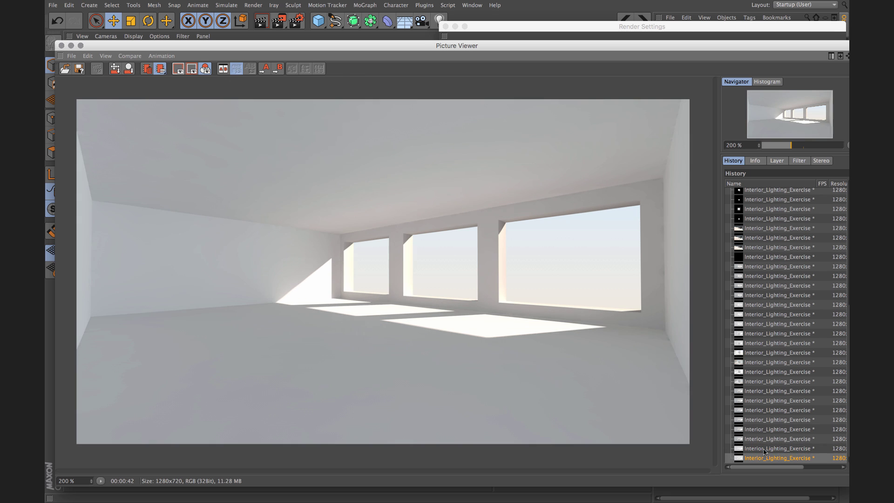
key("Up")
key("Down")
key("Up")
key("Down")
key("Up")
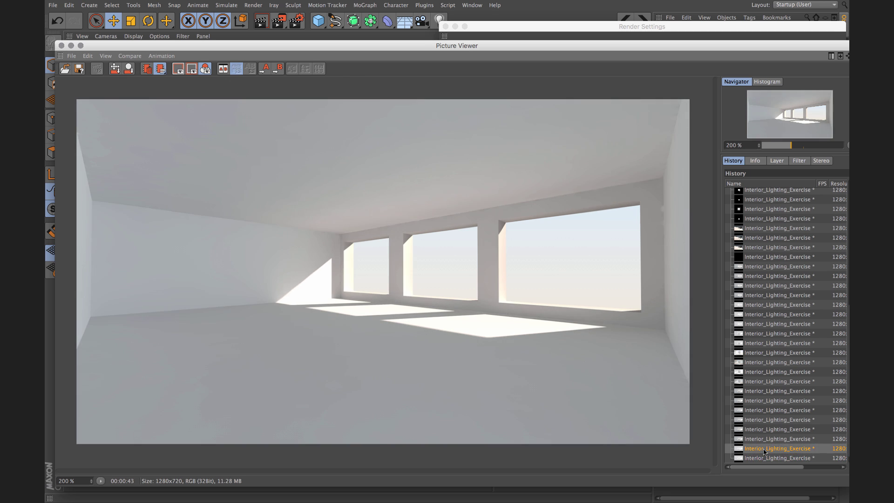
key("Down")
key("Up")
key("Down")
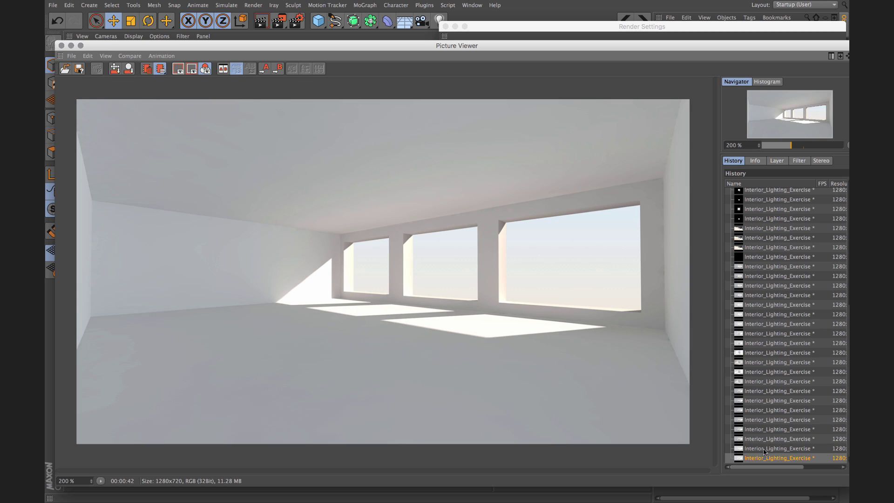
key("Up")
key("Down")
key("Up")
key("Down")
Set the Light Mapping path count to 10 in the Global Illumination settings.
left_click(615, 26)
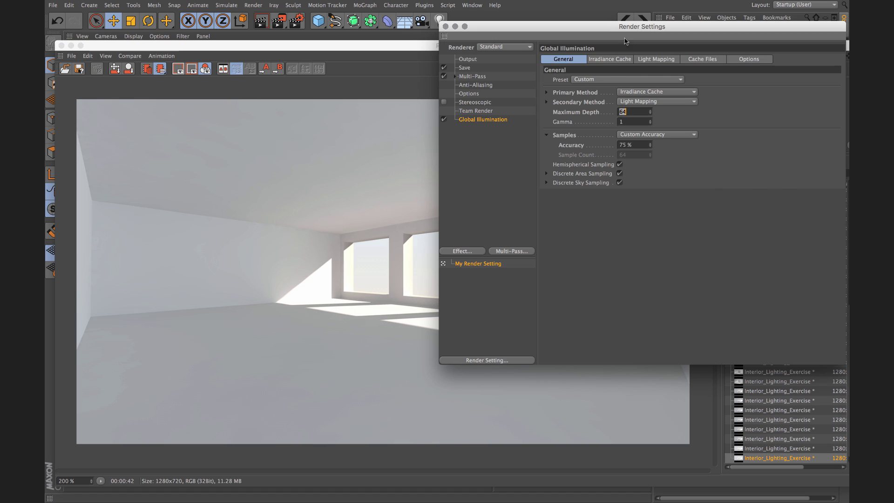
left_click(656, 59)
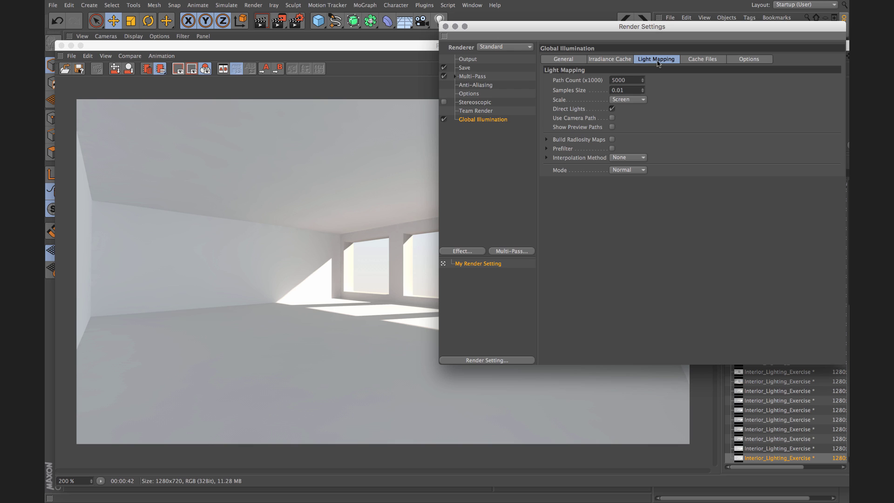
left_click_drag(567, 37, 547, 35)
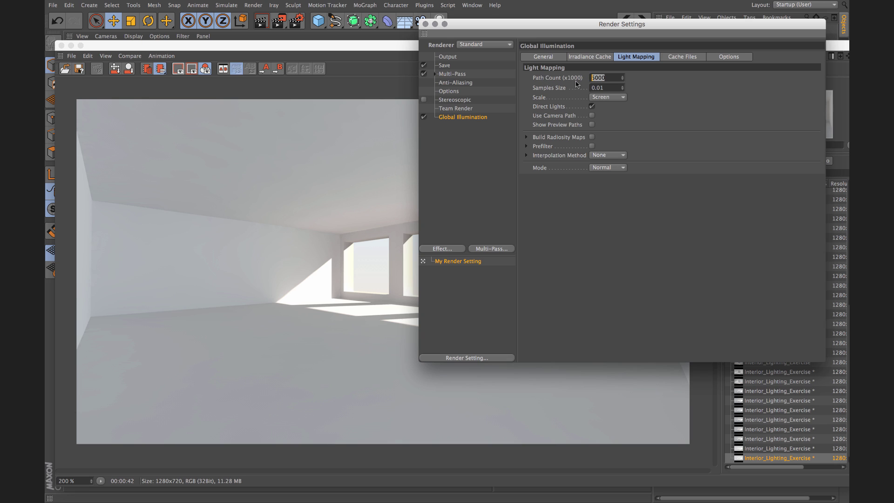
left_click(538, 80)
left_click_drag(603, 78, 592, 77)
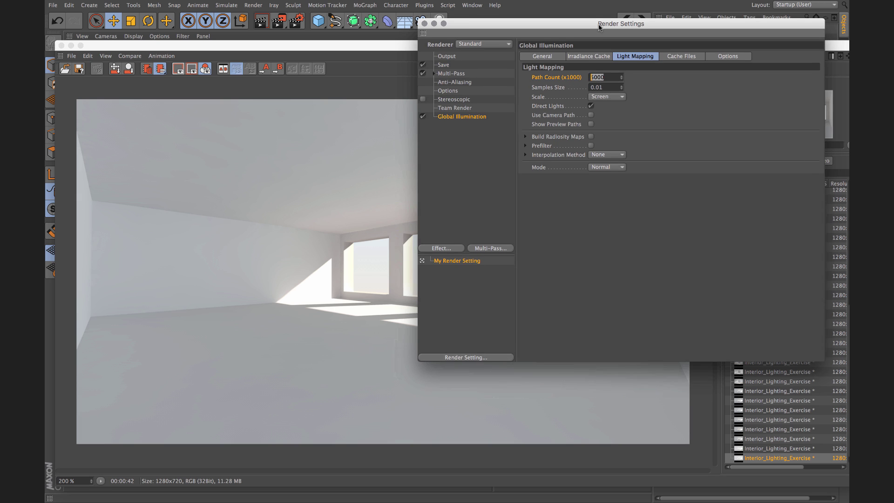
left_click_drag(599, 24, 574, 23)
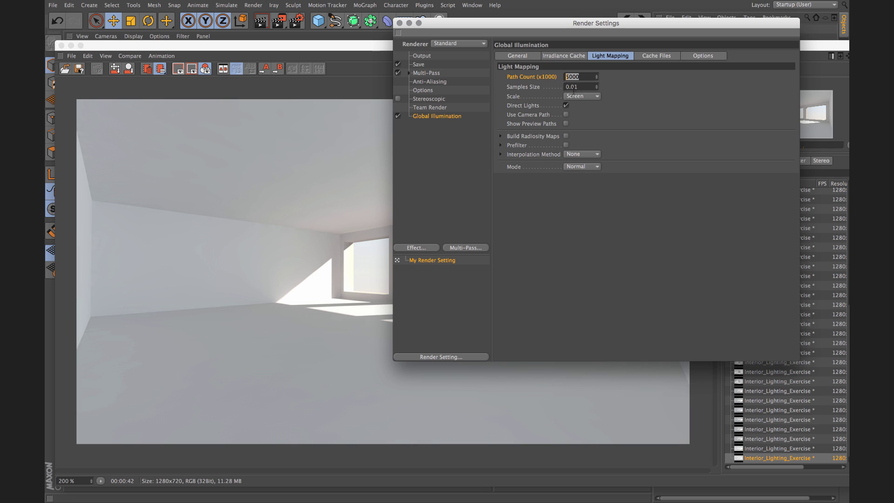
type("10")
key("Return")
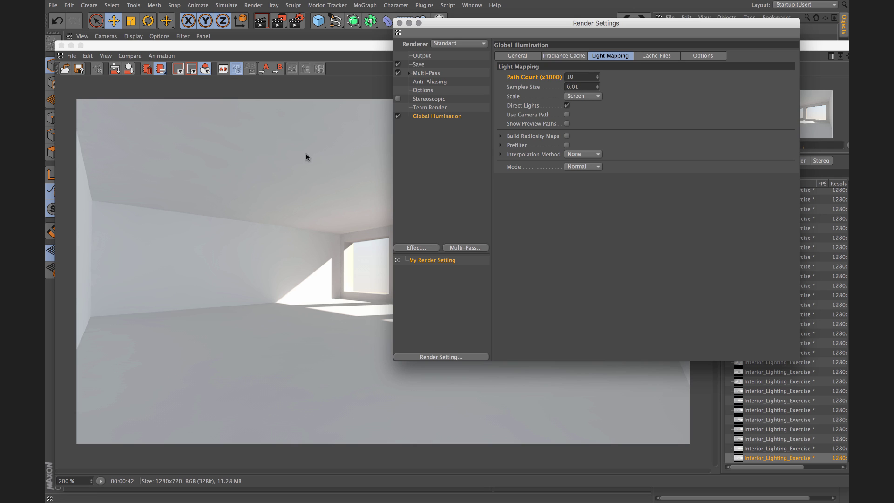
Render the room with the reduced path count and view the new render alongside the Light Mapping settings.
left_click(279, 22)
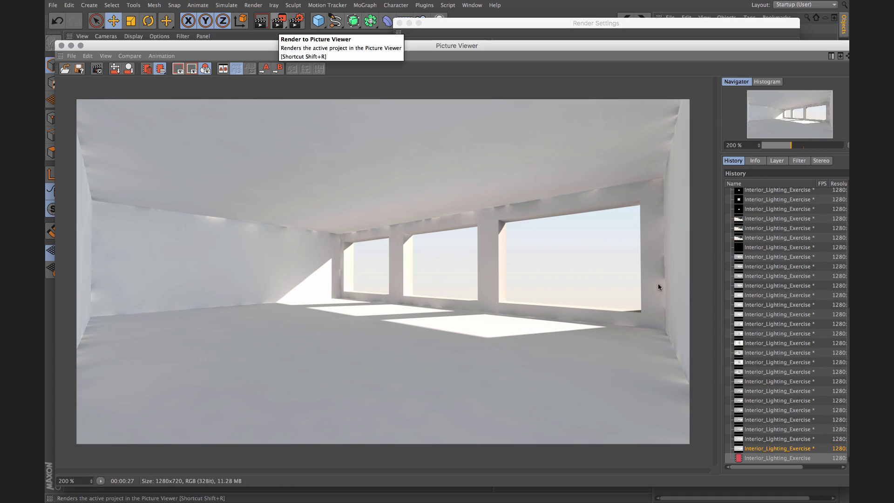
left_click(748, 459)
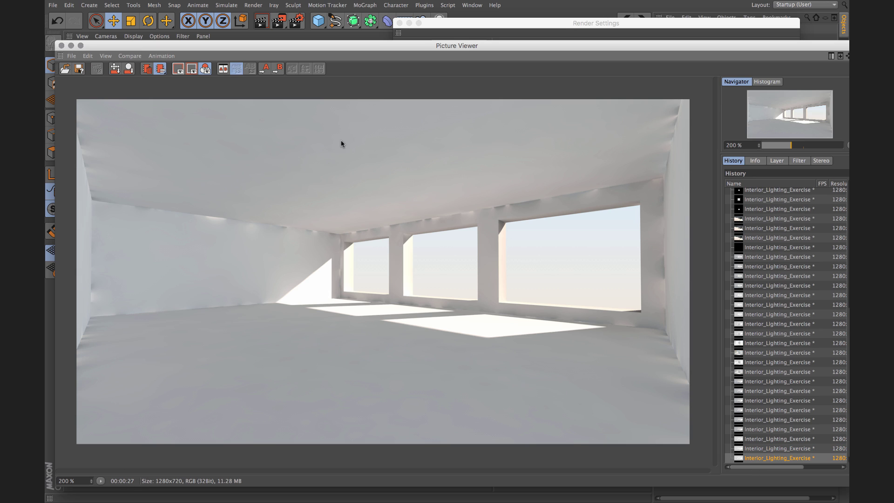
left_click_drag(486, 45, 490, 101)
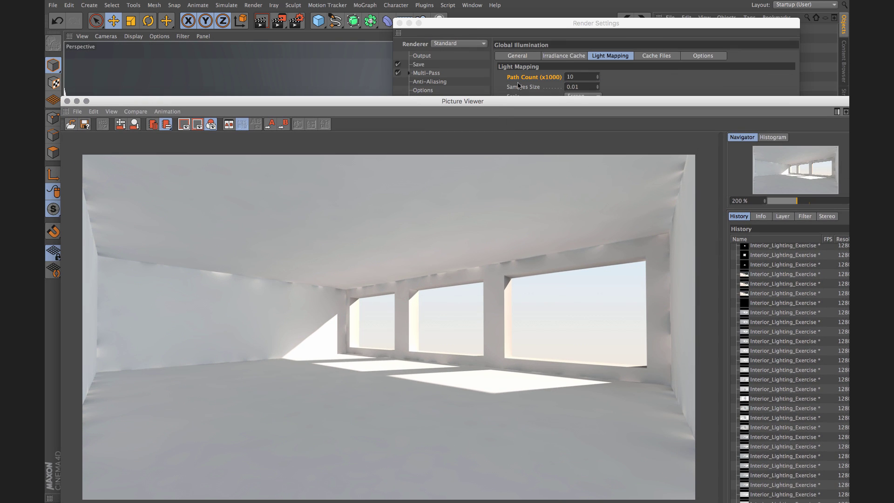
left_click_drag(467, 101, 461, 61)
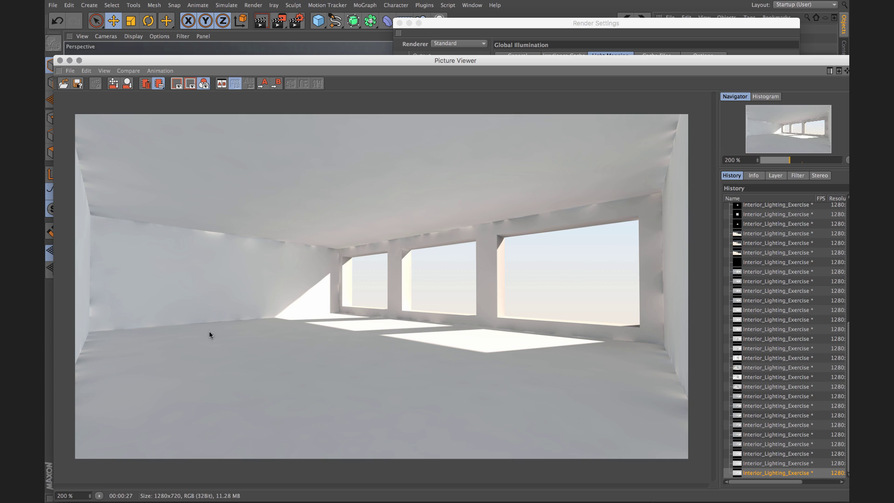
Set the Light Mapping path count to 5000 and look at the latest render again.
left_click(606, 32)
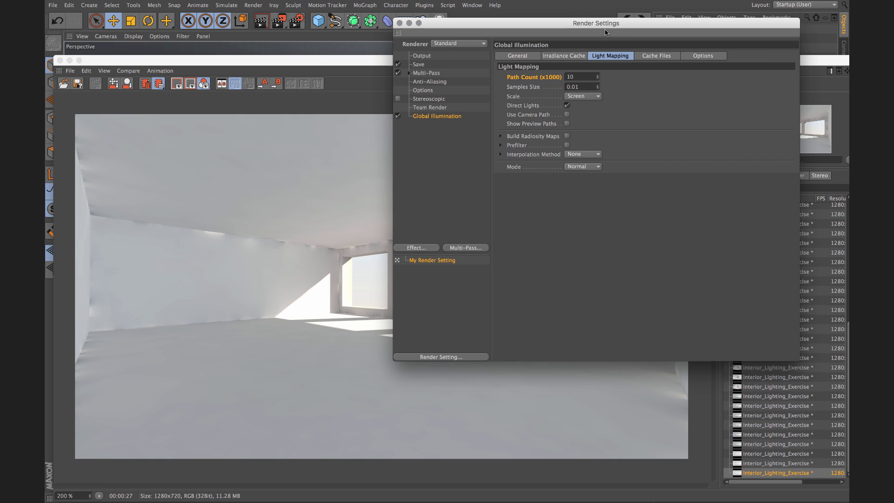
double_click(580, 76)
type("5000")
double_click(577, 77)
left_click(192, 262)
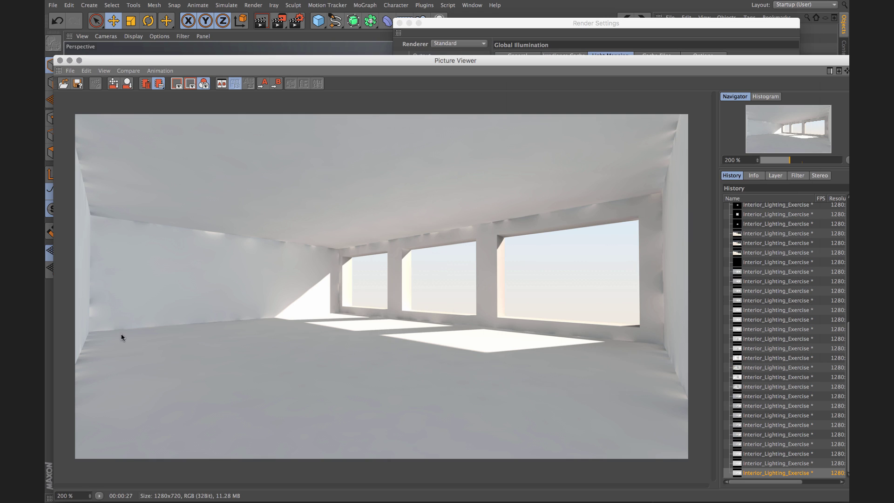
Set the Light Mapping mode to Visualize with a path count of 10 and render the room.
left_click(509, 45)
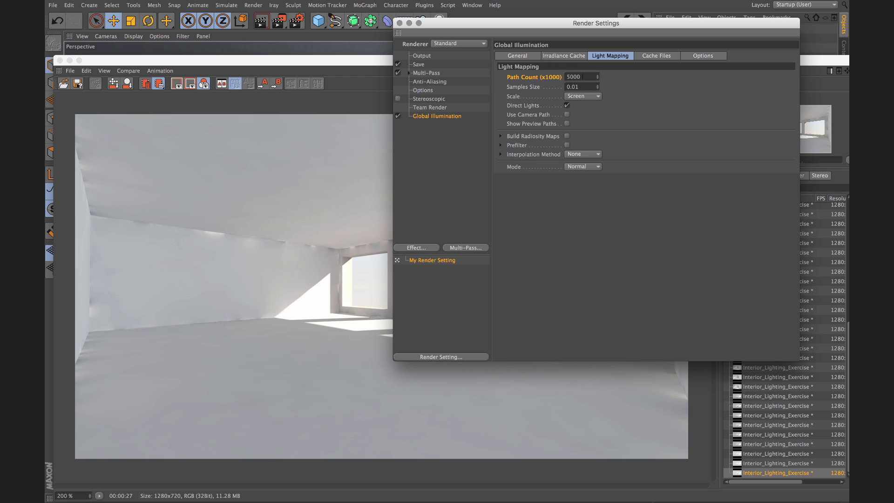
double_click(582, 77)
left_click(584, 167)
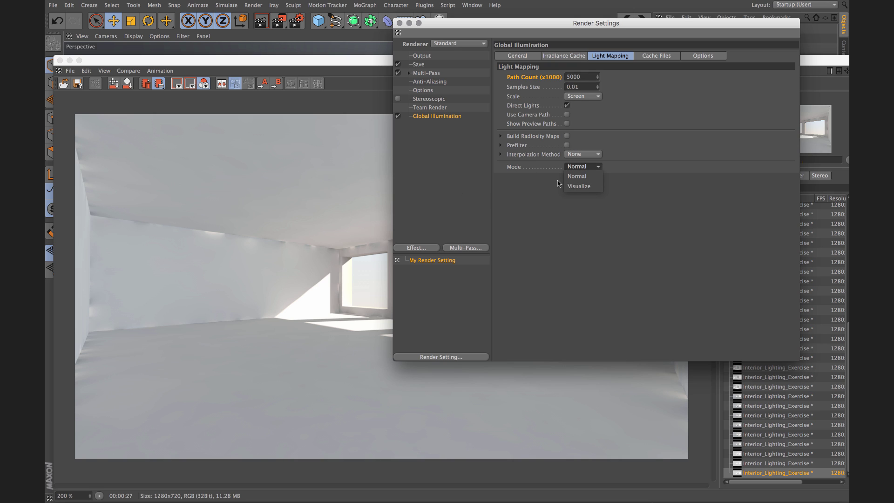
left_click(579, 186)
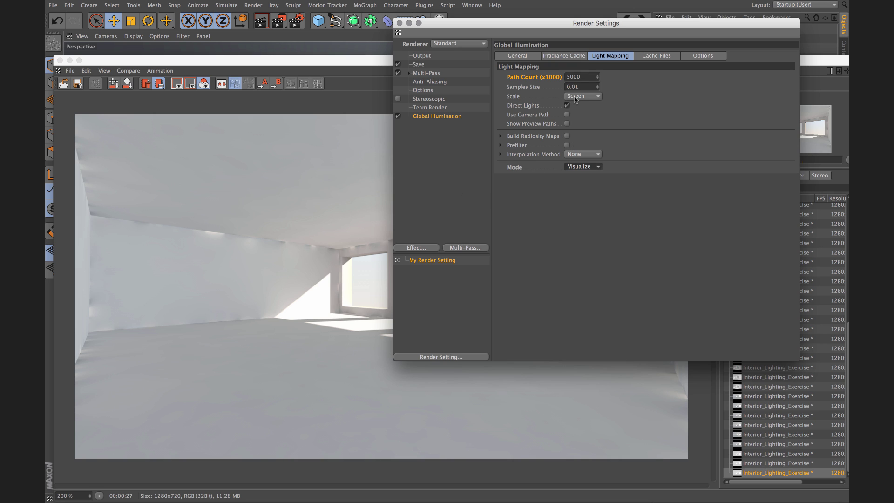
double_click(574, 76)
type("10")
left_click(306, 167)
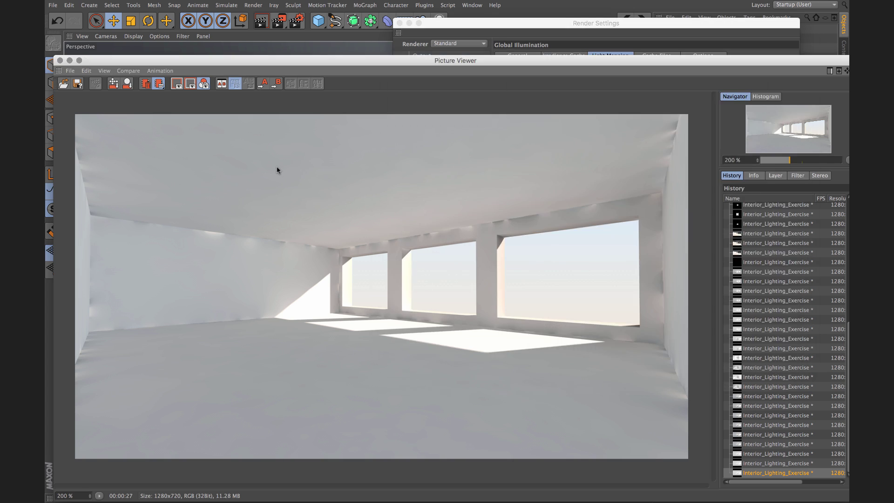
left_click(279, 21)
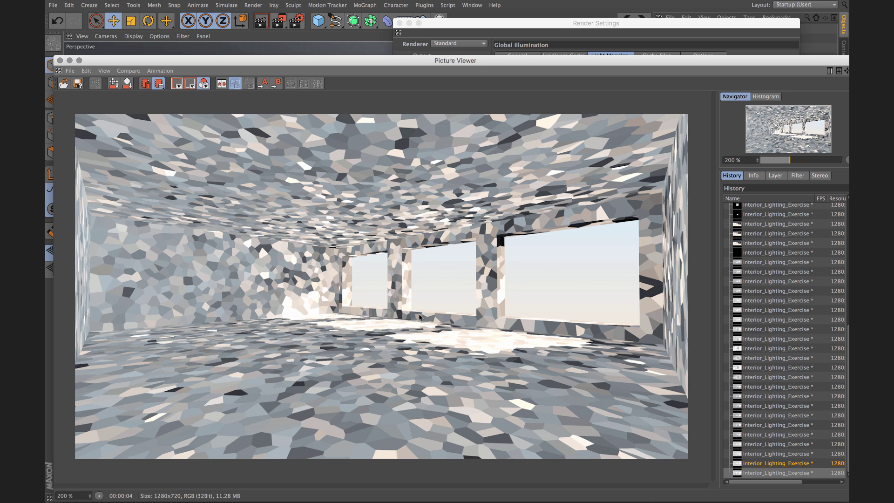
Set the Light Mapping path count to 5000 and render the visualization again.
left_click(605, 35)
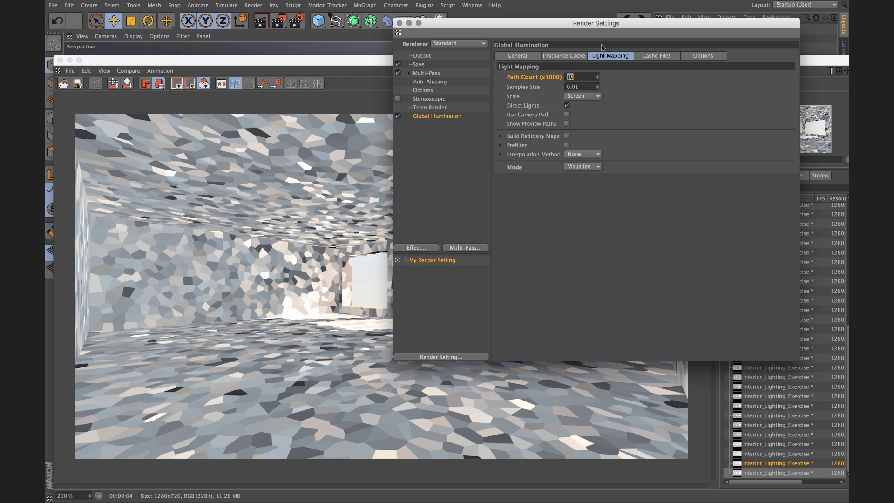
type("5000")
left_click(279, 21)
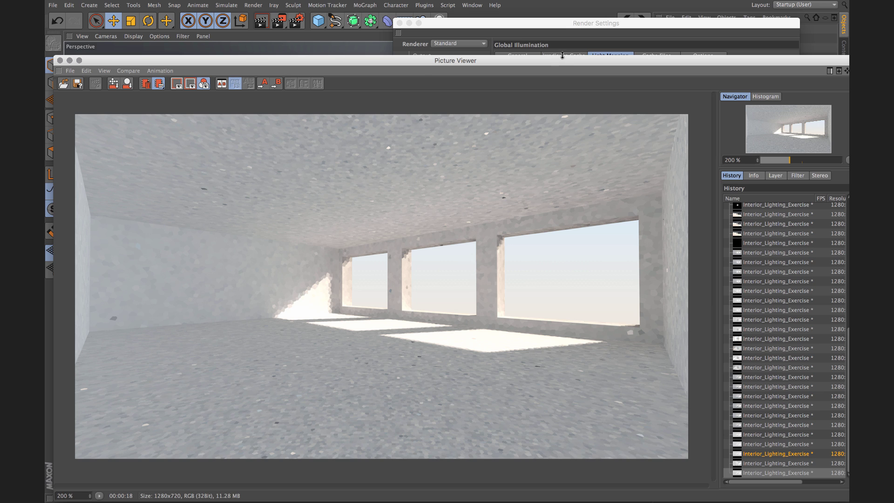
Switch the Light Mapping mode back to Normal.
left_click(572, 38)
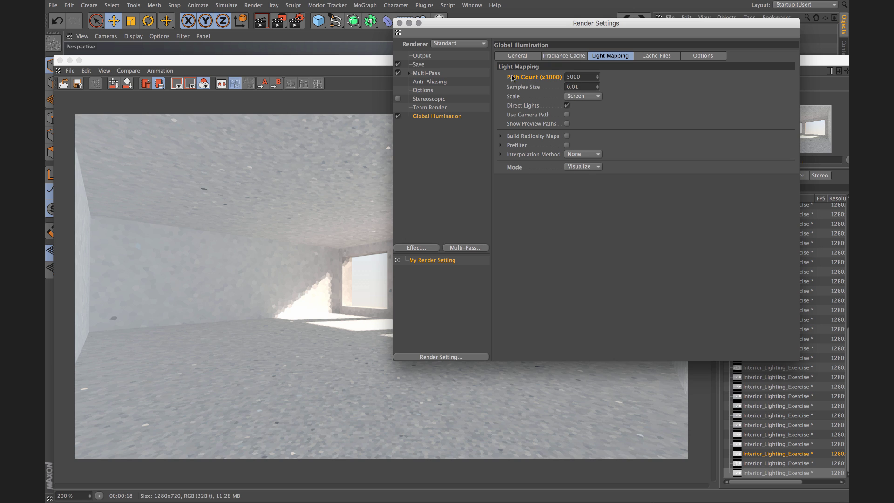
left_click(588, 166)
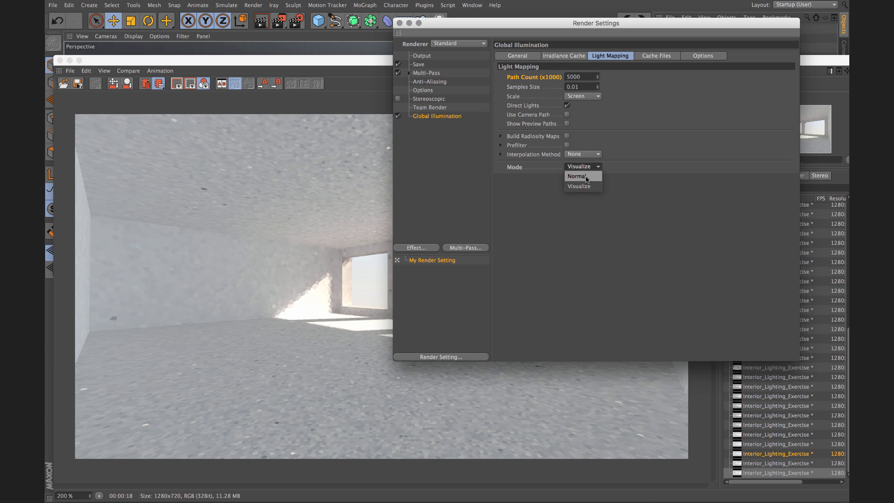
left_click(586, 179)
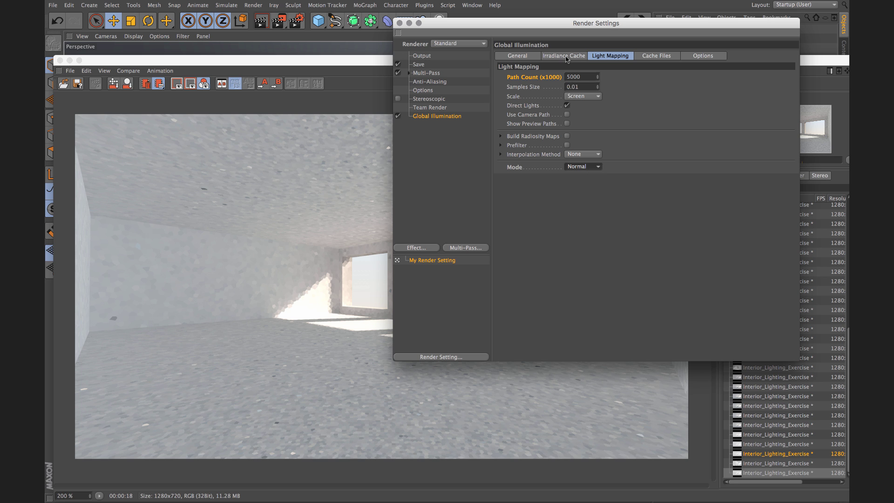
Look over the Irradiance Cache settings and return to the general Global Illumination settings.
left_click(564, 55)
double_click(589, 28)
double_click(589, 30)
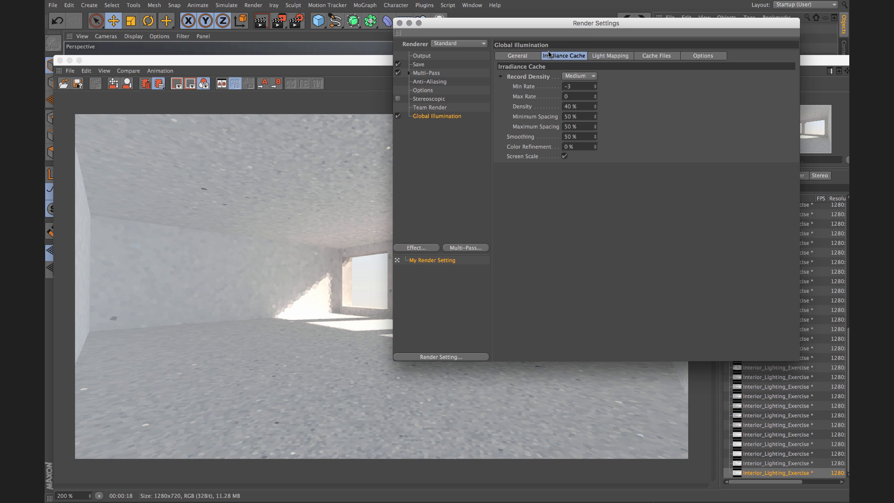
left_click(535, 57)
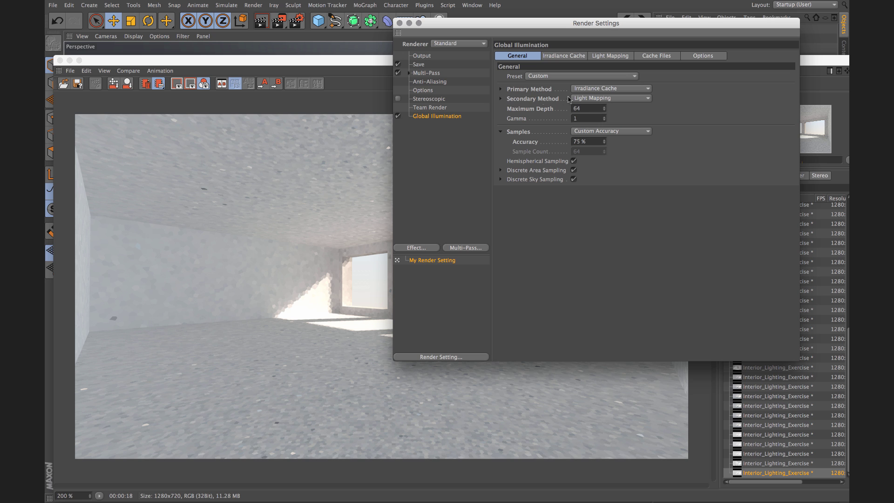
Open the help entry for the Global Illumination Primary Method and read the primary and secondary method descriptions.
right_click(520, 91)
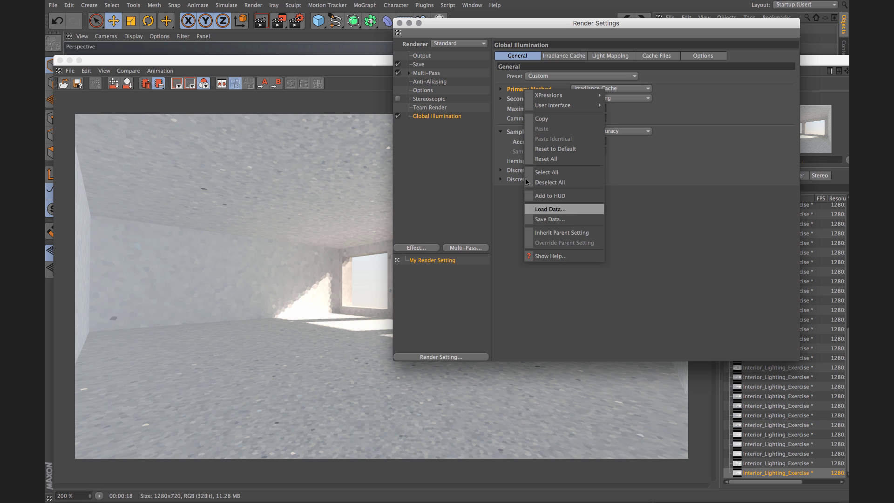
left_click(533, 255)
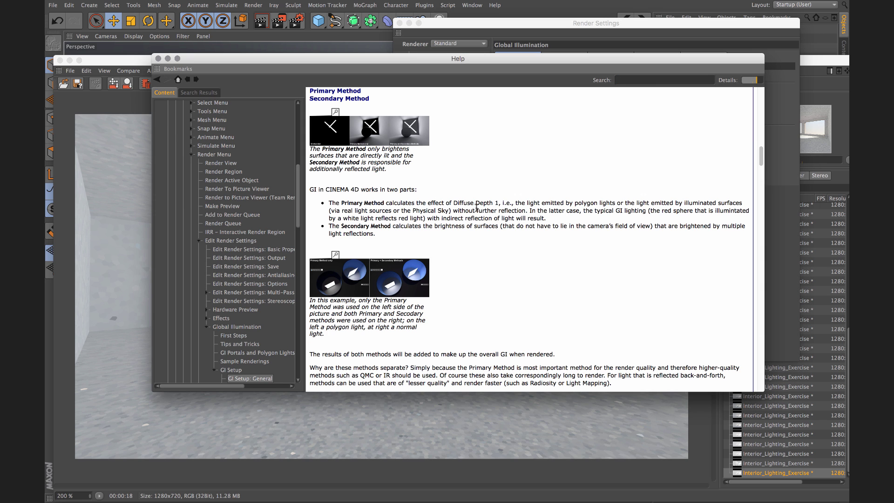
scroll(463, 201, "down", 5)
scroll(463, 201, "down", 20)
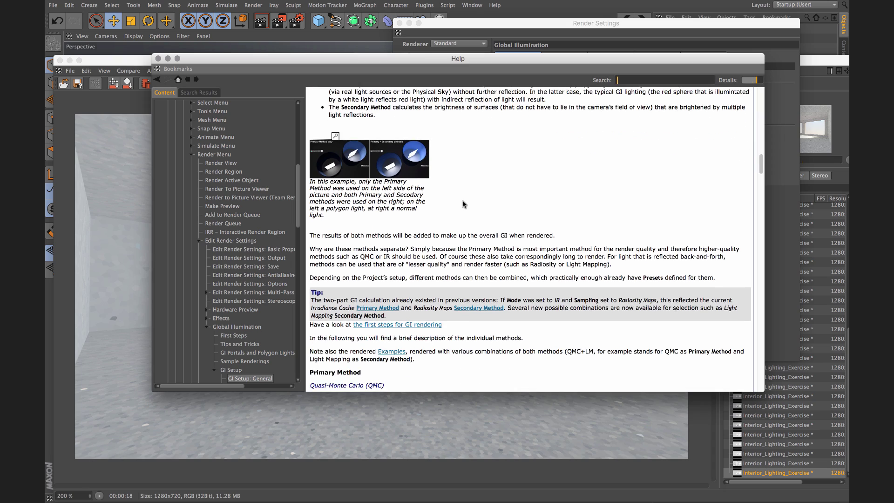
scroll(429, 237, "down", 1)
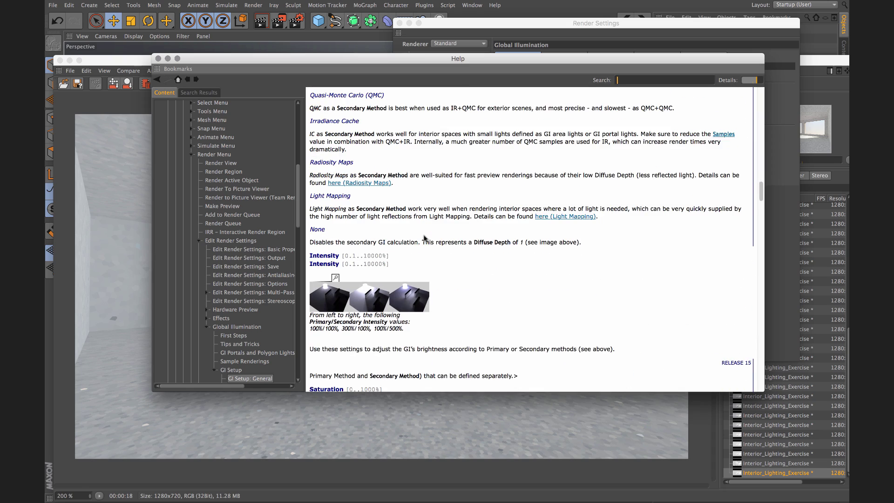
scroll(368, 189, "up", 5)
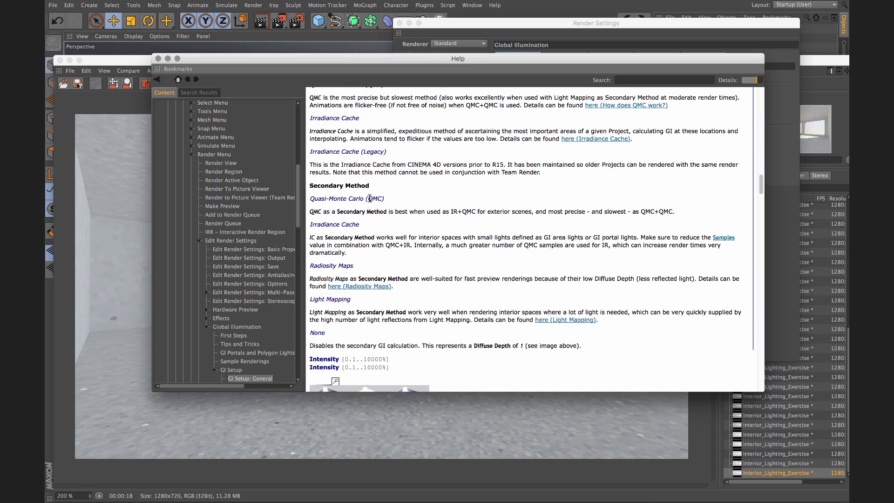
Look over the Intensity, Saturation and Diffuse Depth explanations in the Global Illumination help and close the help.
scroll(324, 196, "up", 7)
scroll(407, 212, "down", 14)
scroll(407, 212, "down", 15)
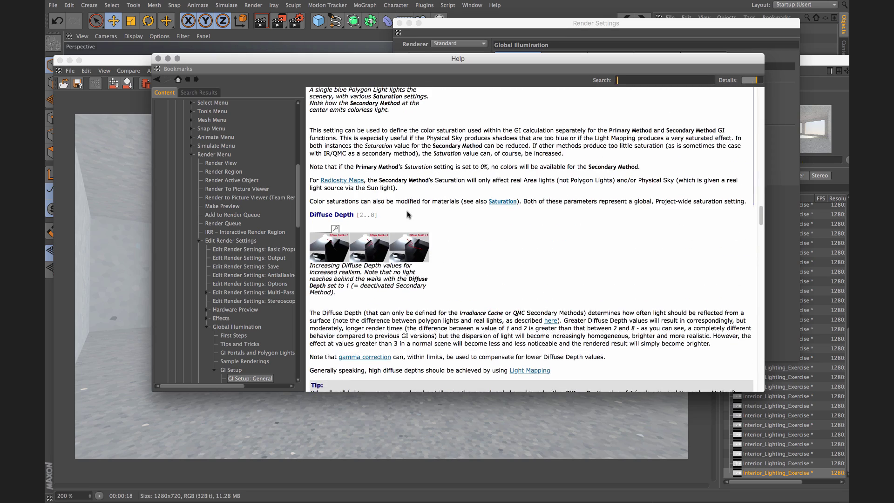
scroll(409, 214, "up", 10)
scroll(410, 214, "up", 8)
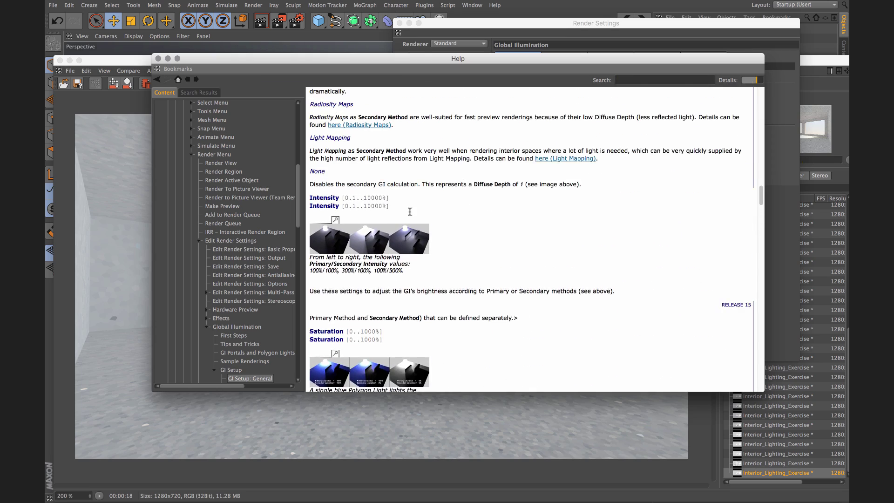
left_click(157, 59)
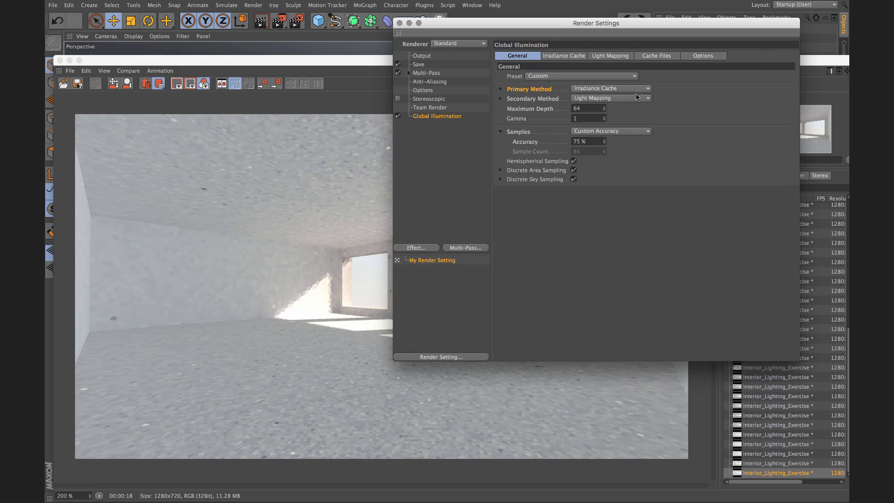
Set the Global Illumination Primary Method to Quasi-Monte Carlo (QMC), after a look at the Irradiance Cache settings.
left_click(574, 56)
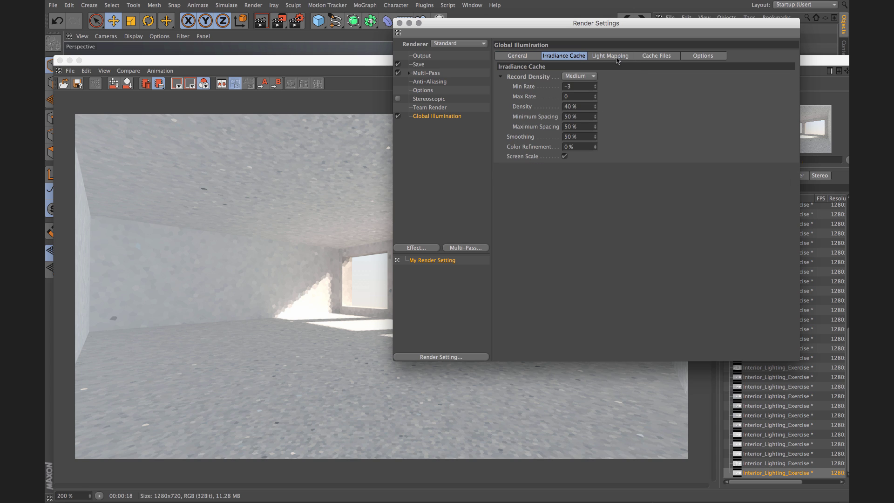
left_click(527, 56)
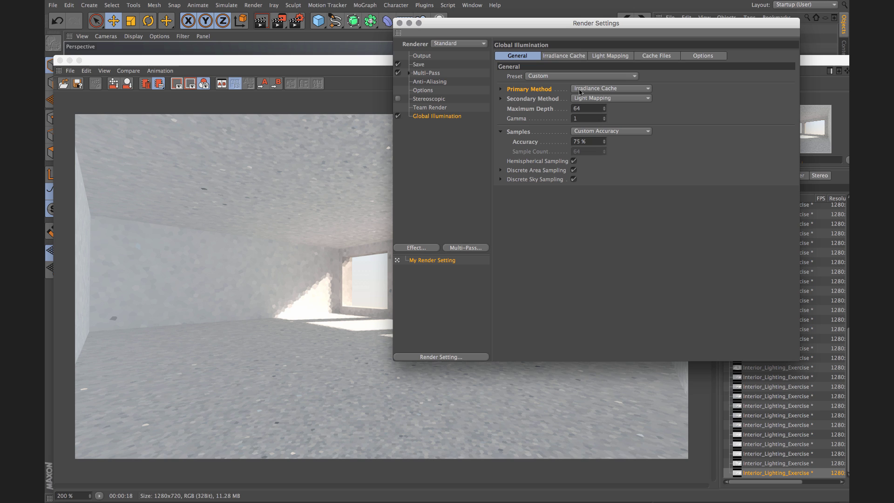
left_click_drag(593, 28, 566, 28)
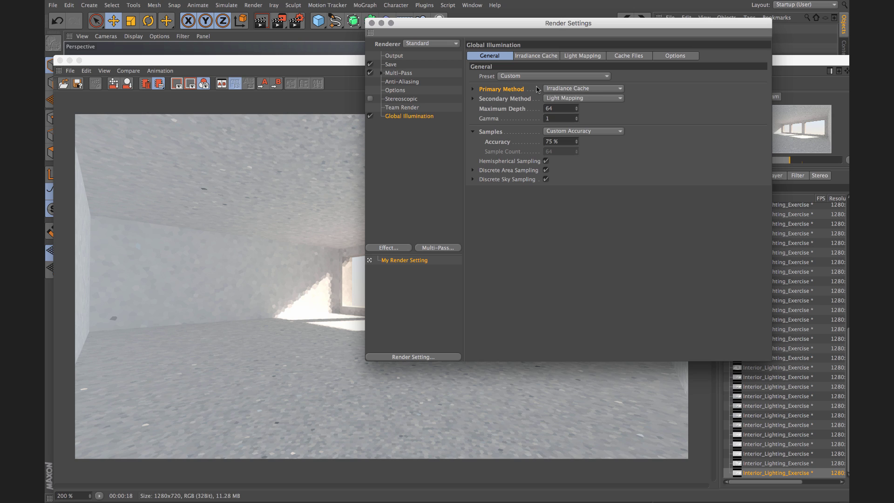
left_click(564, 92)
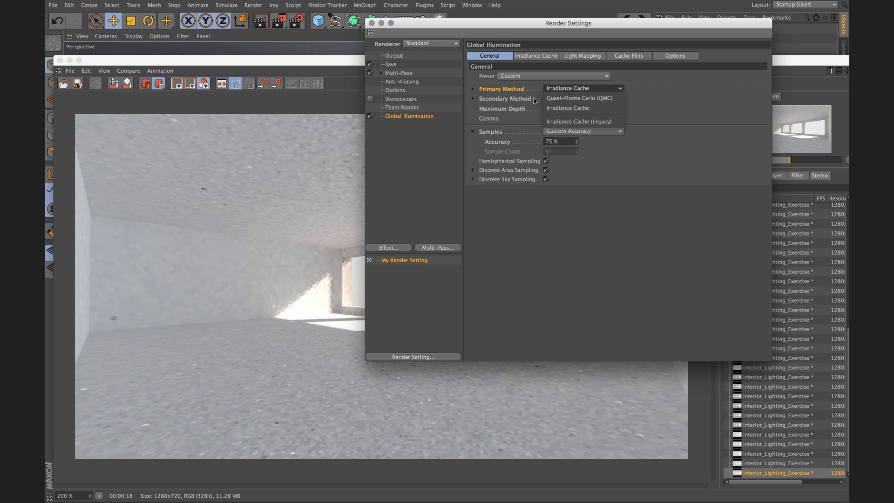
left_click(570, 98)
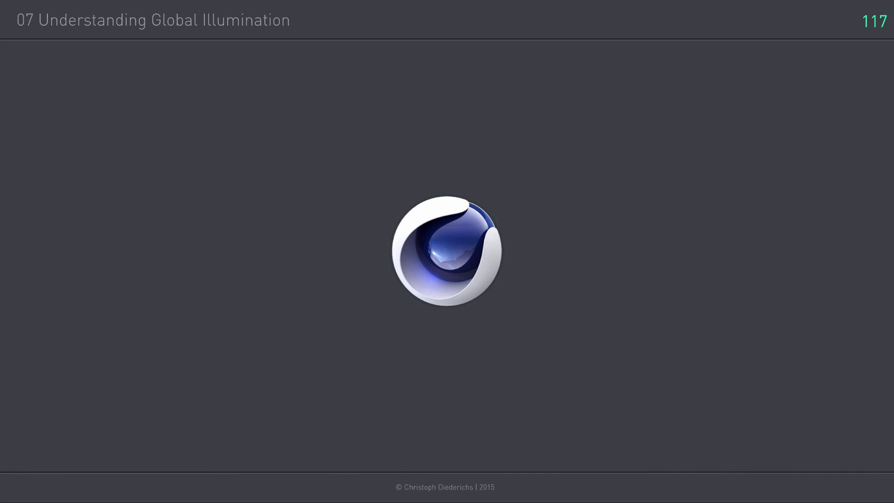
key("Right")
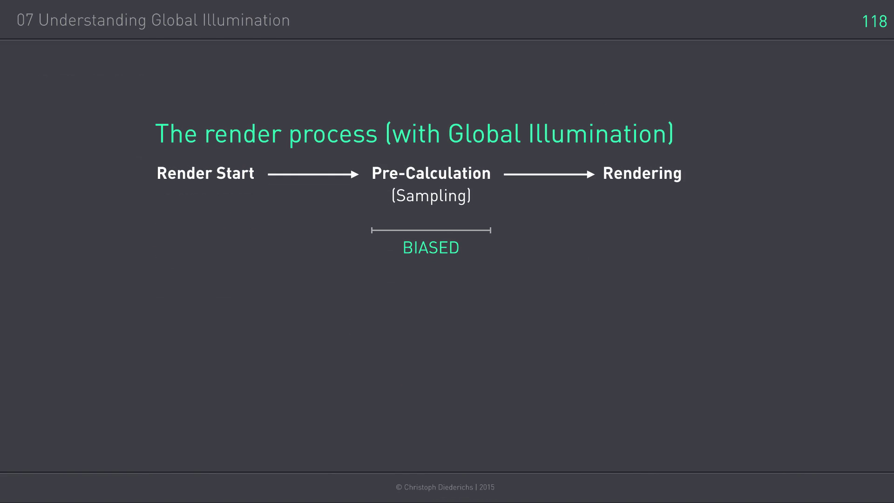
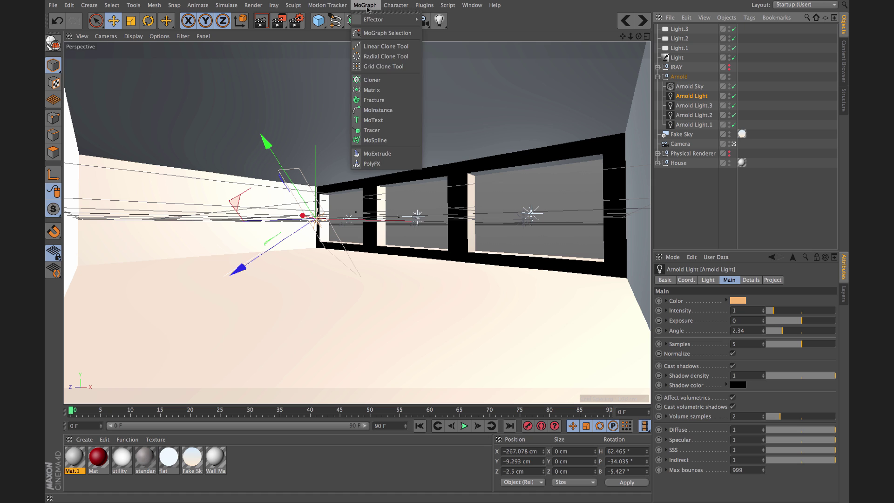
Start an Arnold IPR preview render of the interior and widen its window.
mouse_move(441, 9)
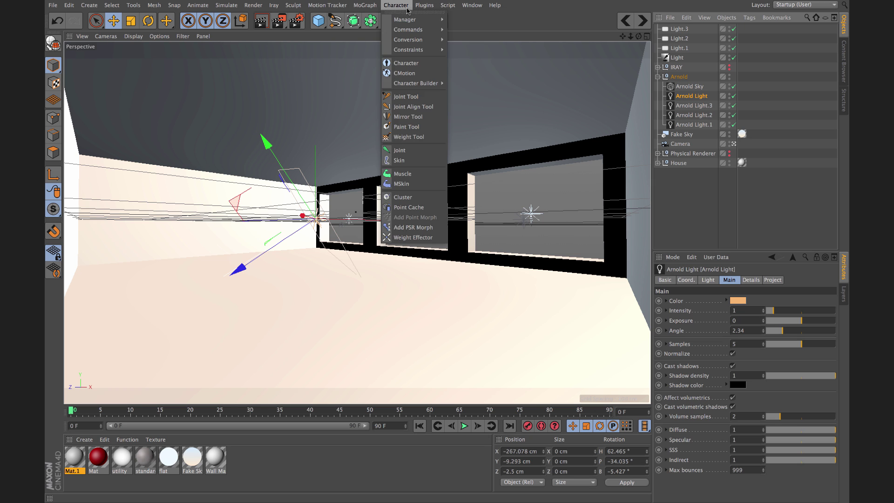
mouse_move(443, 34)
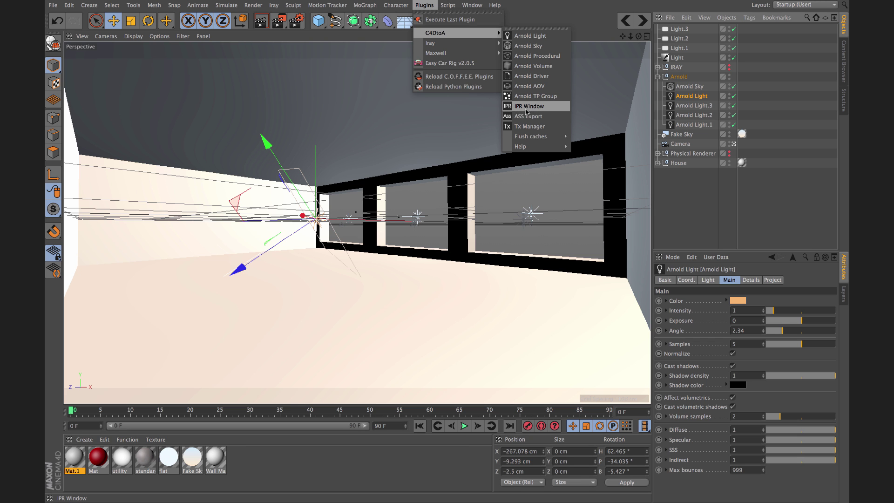
left_click(530, 109)
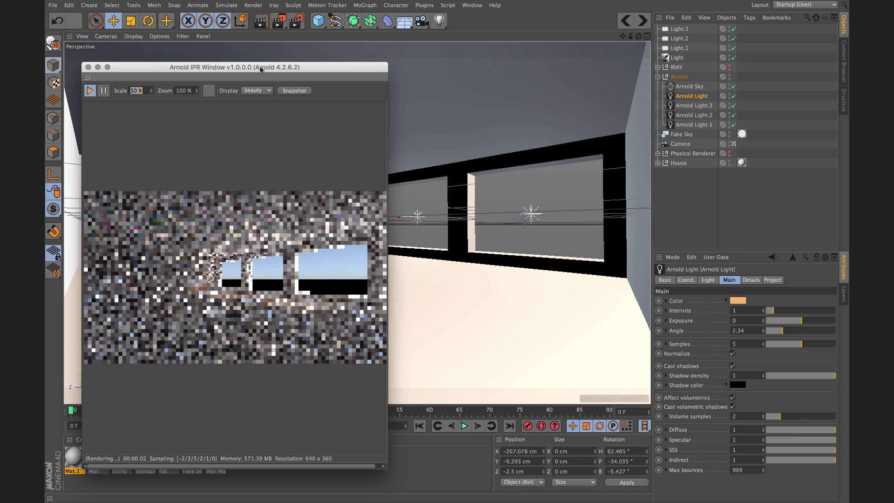
left_click_drag(259, 67, 355, 39)
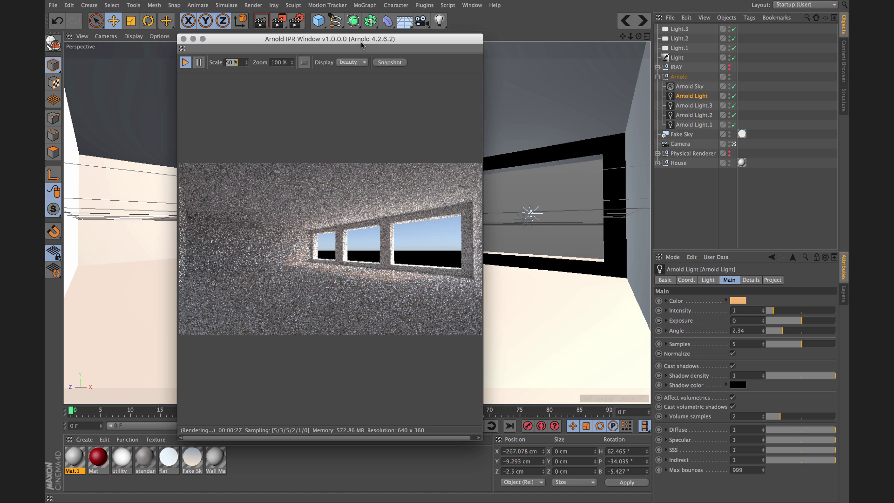
left_click_drag(365, 39, 428, 31)
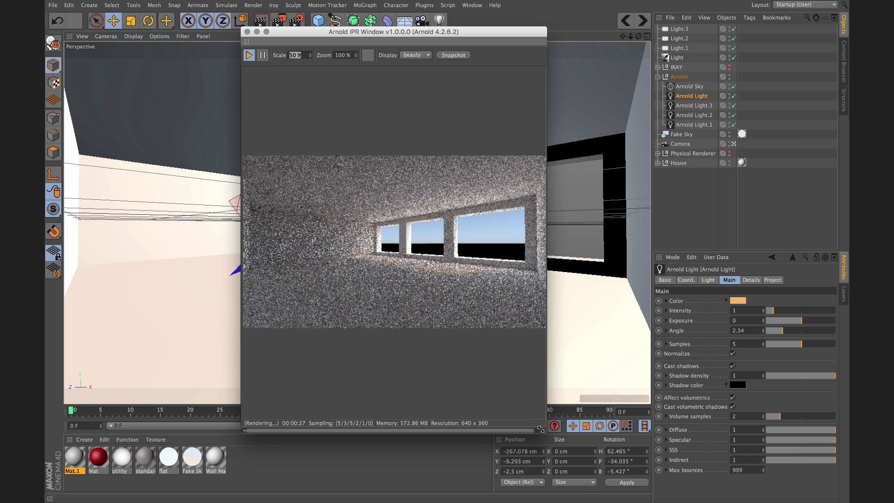
left_click_drag(545, 431, 578, 436)
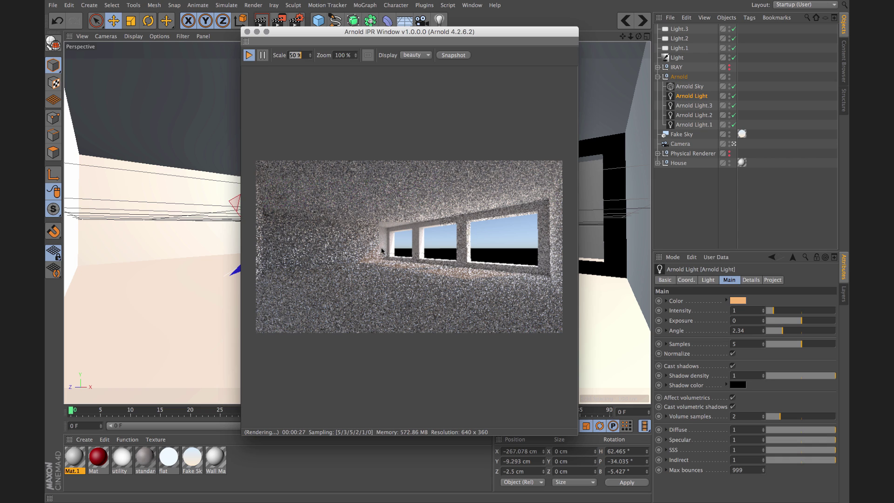
Examine the noise around the windows and on the walls in the Arnold preview, close up and at 100 % zoom.
scroll(386, 237, "up", 3)
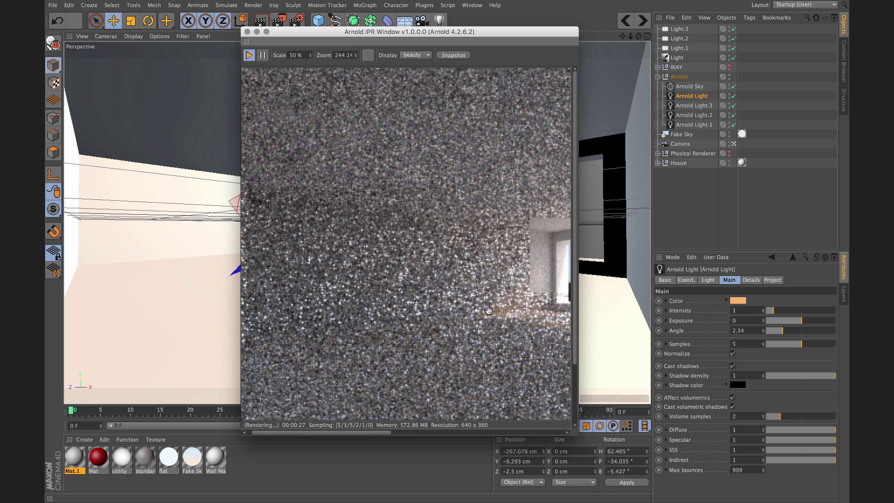
scroll(366, 300, "up", 1)
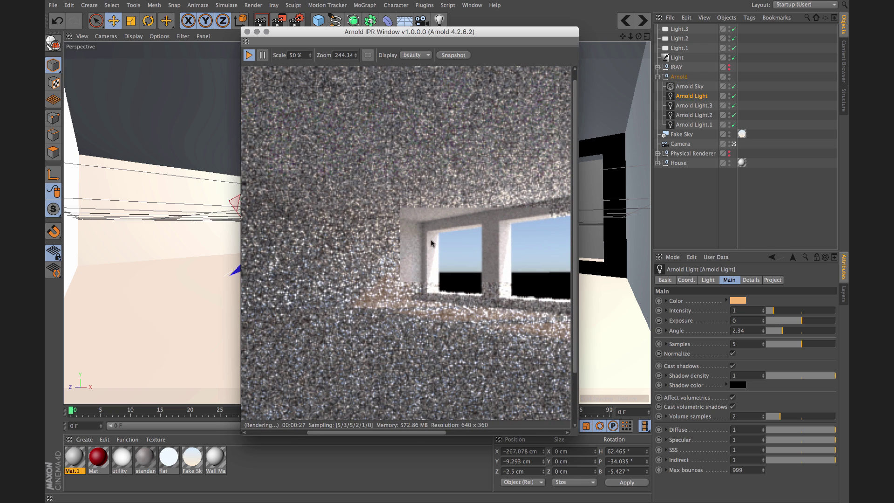
scroll(437, 246, "down", 1)
scroll(436, 248, "down", 1)
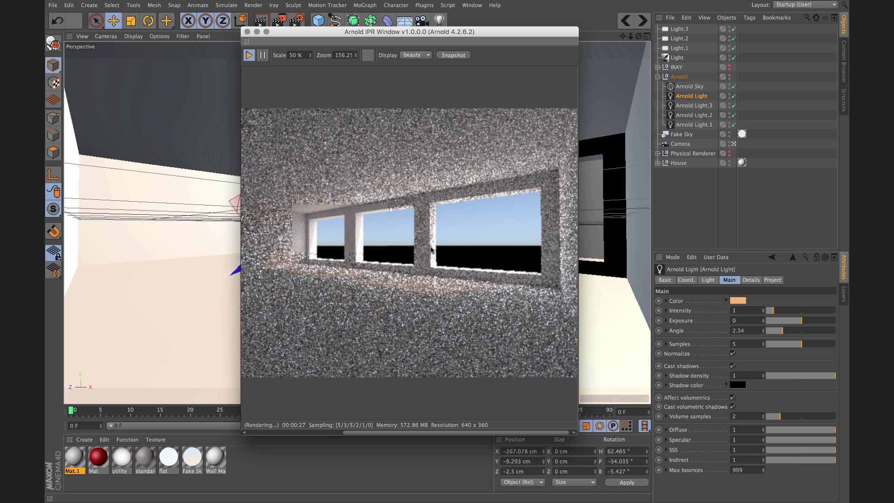
scroll(406, 255, "down", 1)
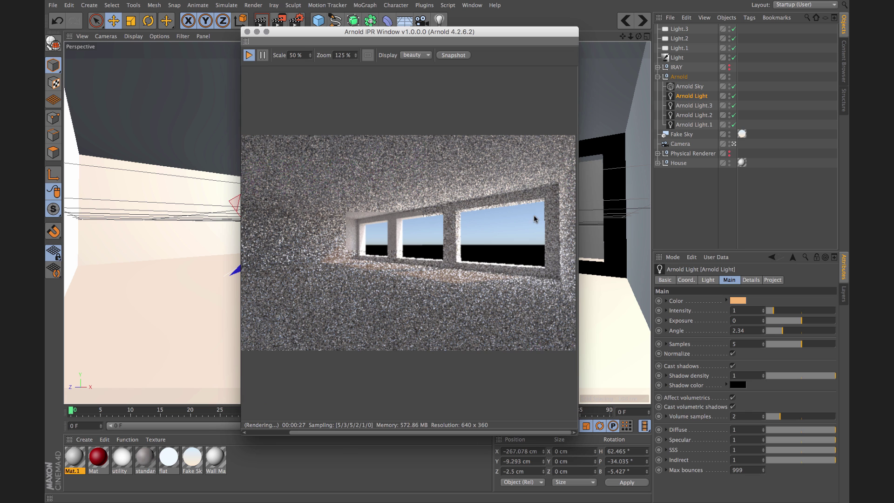
scroll(433, 254, "left", 3)
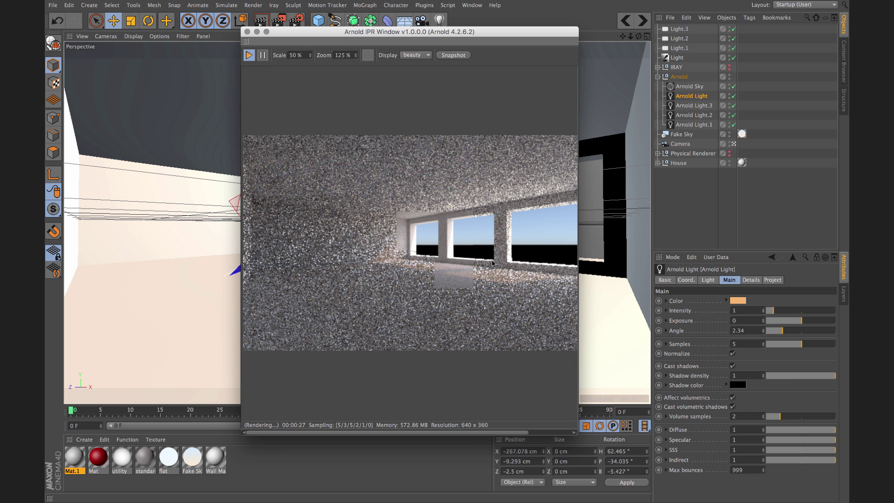
scroll(475, 260, "down", 1)
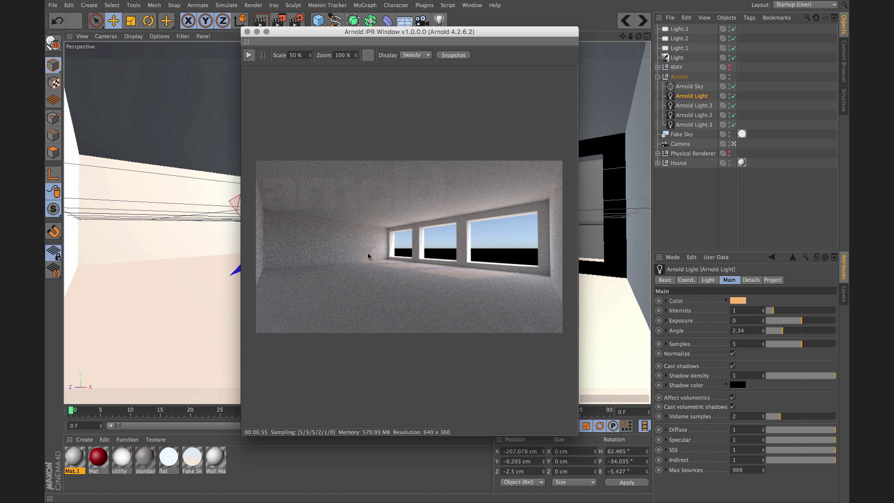
left_click_drag(428, 39, 449, 36)
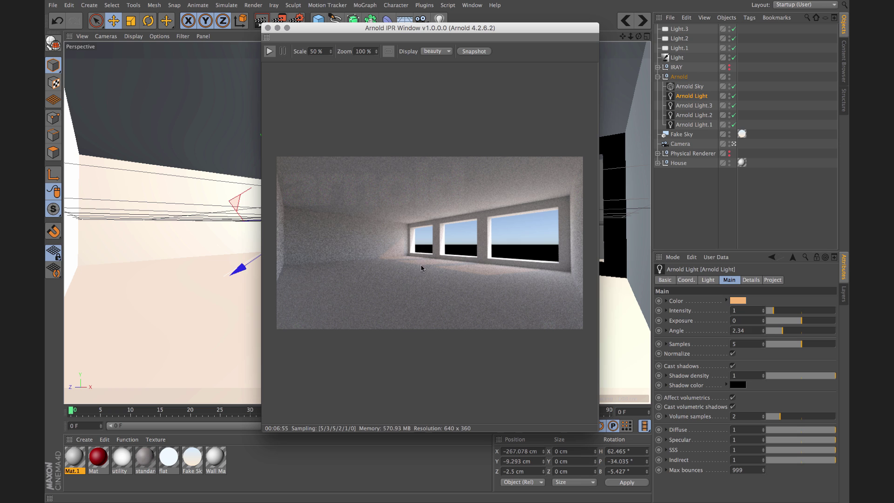
left_click_drag(451, 29, 467, 27)
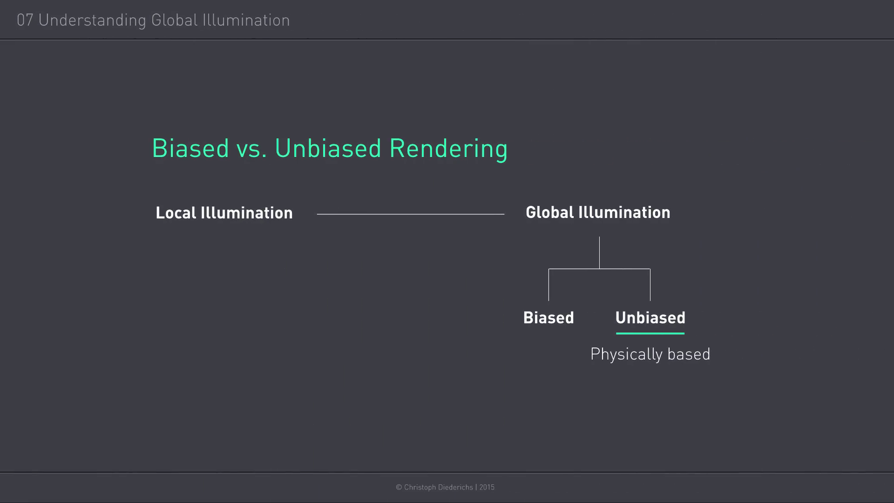
key("Right")
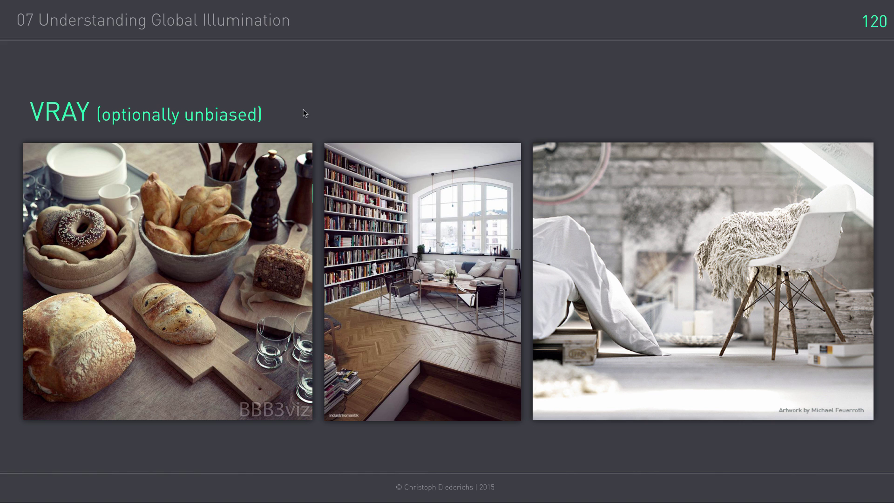
key("Right")
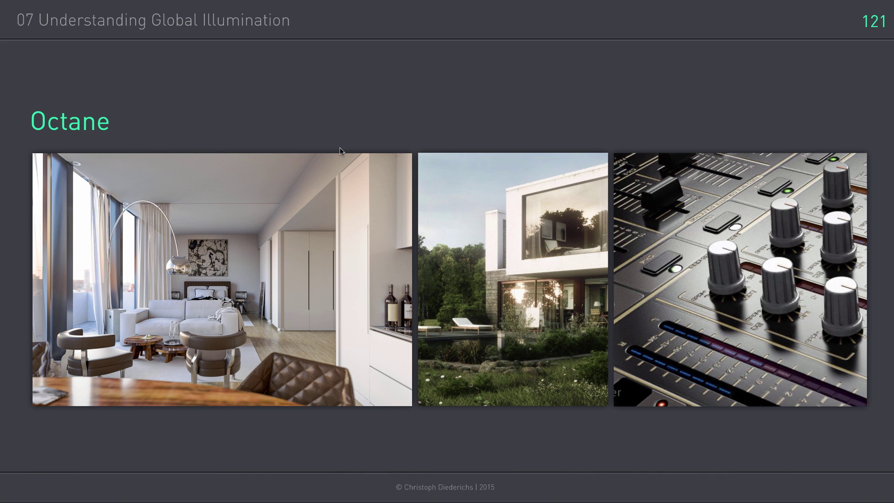
key("Right")
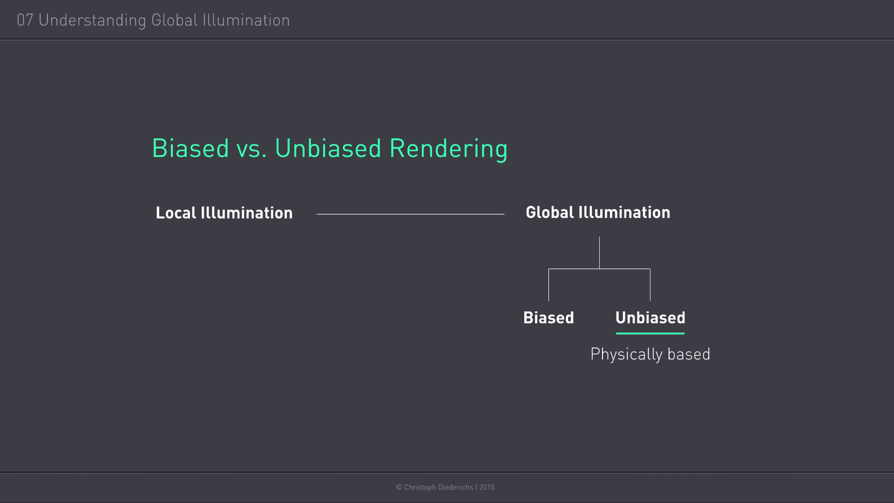
key("Right")
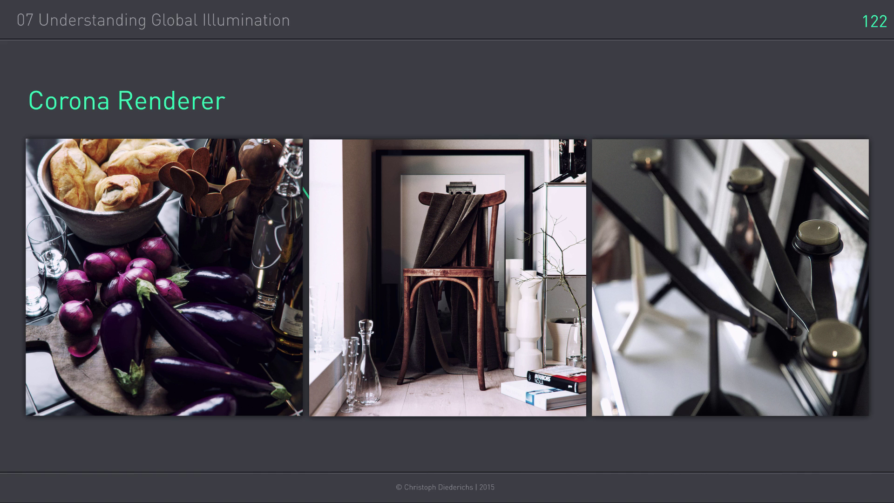
key("Right")
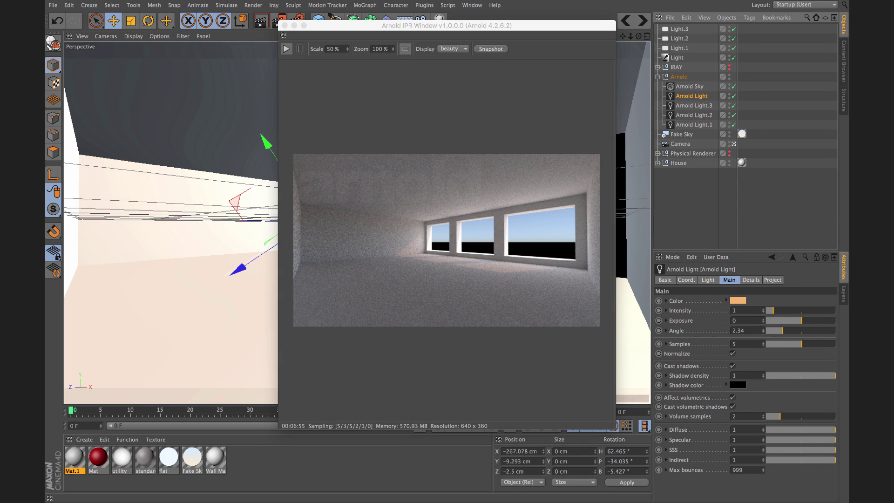
Close the Arnold preview, switch the renderer to Physical and show the Physical render settings.
left_click(284, 25)
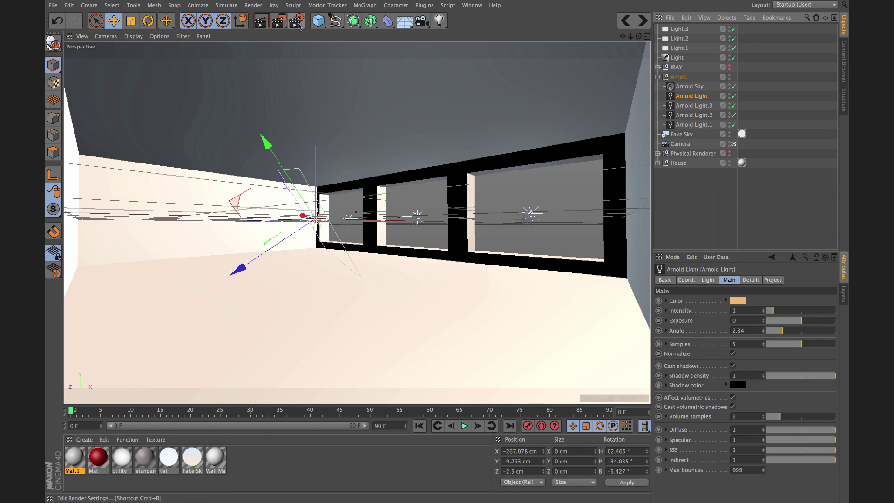
left_click(297, 24)
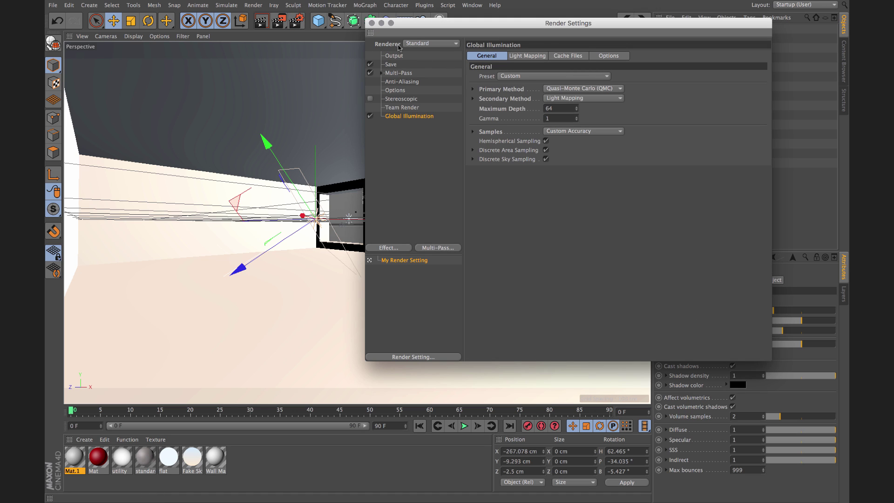
left_click(431, 44)
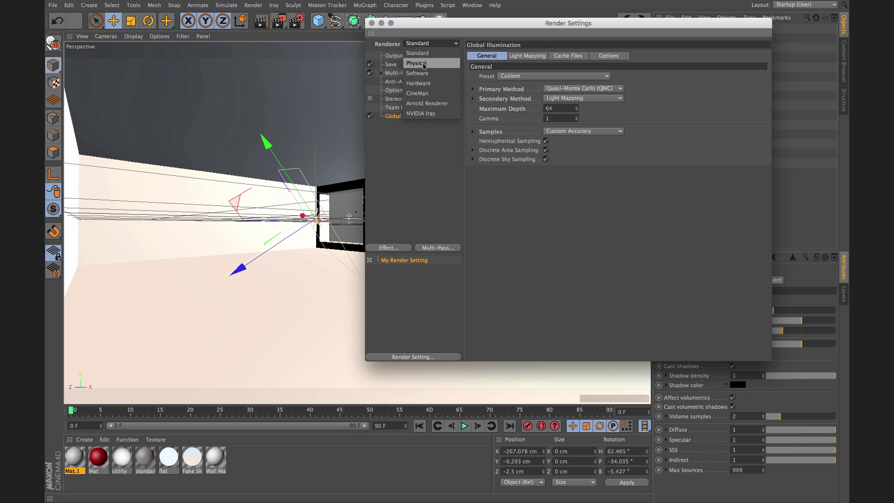
left_click(424, 64)
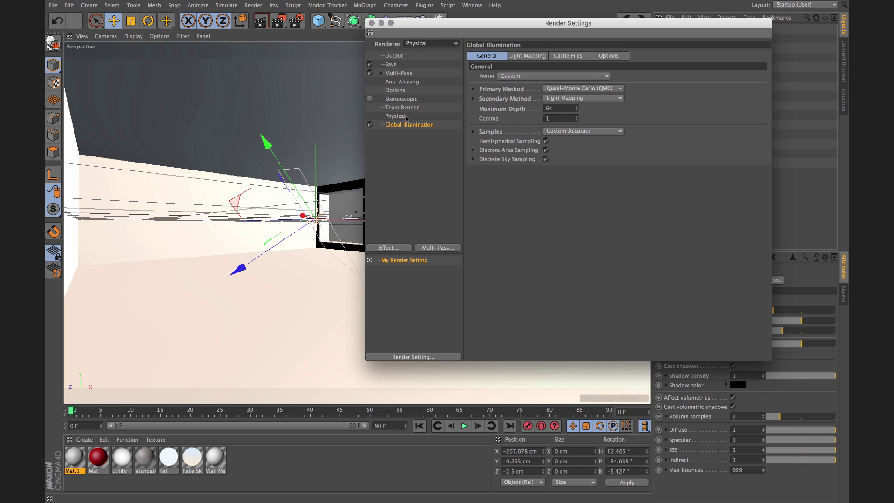
left_click_drag(463, 26, 342, 41)
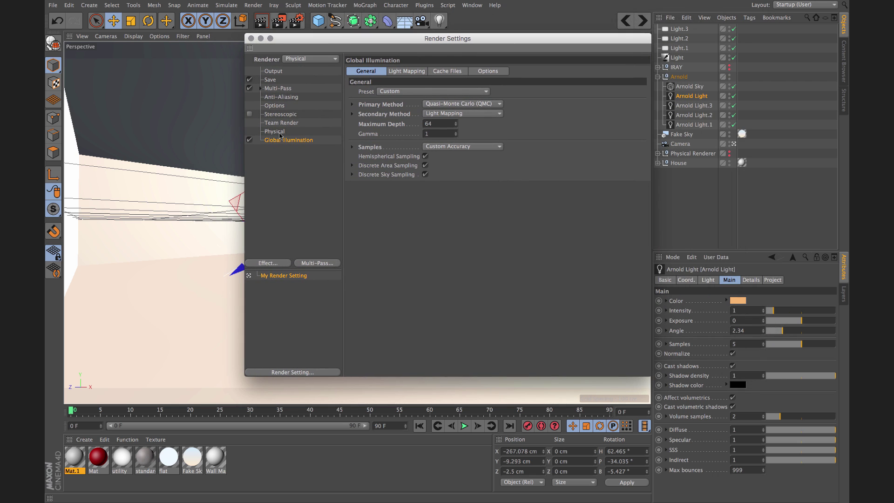
left_click(280, 132)
Turn on the Physical Renderer group and view the scene through its Physical Camera, with the render settings closed.
left_click(729, 157)
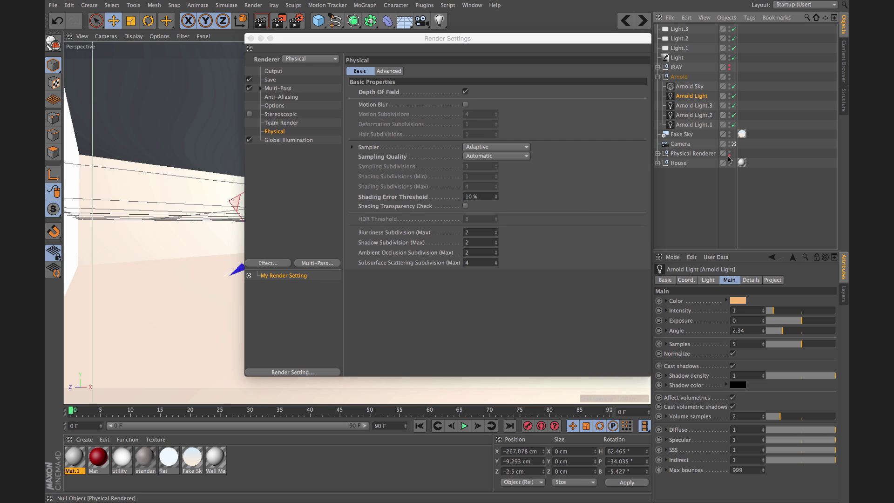
left_click(657, 153)
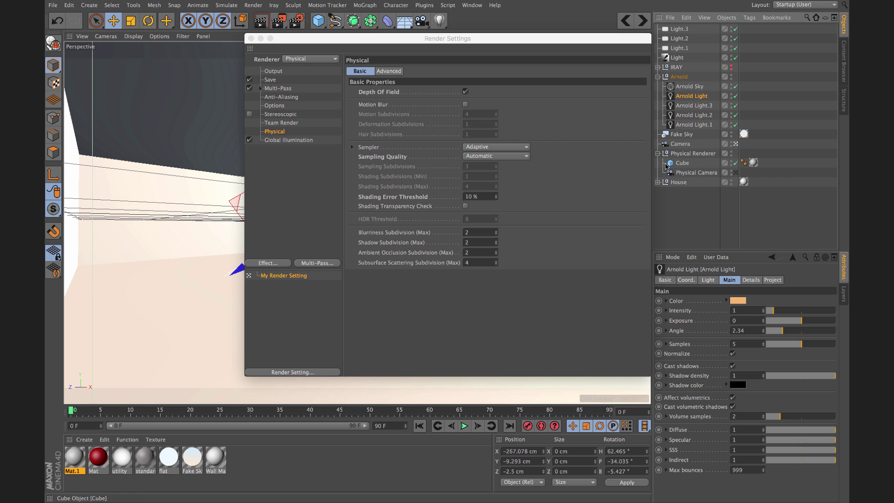
left_click(697, 174)
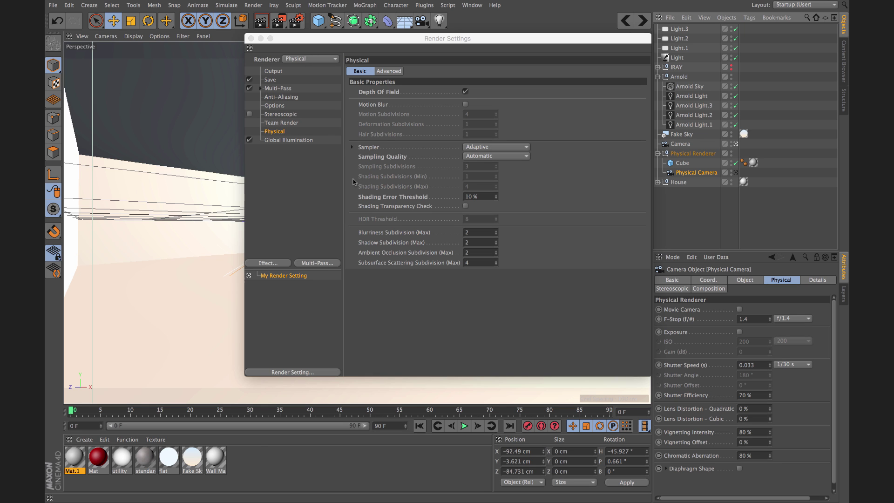
left_click_drag(453, 41, 349, 56)
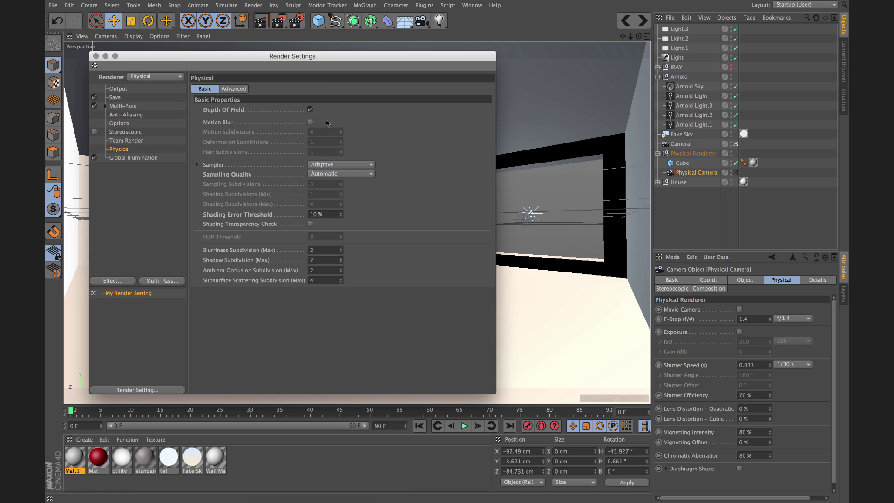
left_click_drag(101, 56, 401, 96)
left_click(396, 97)
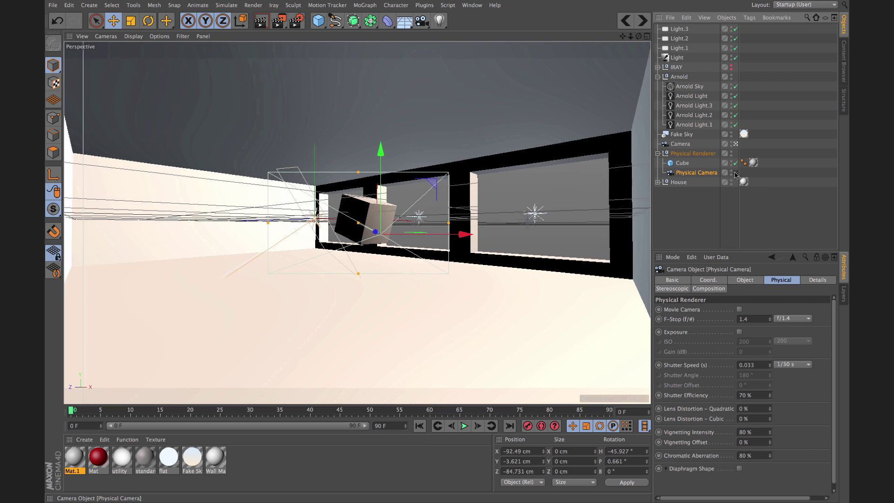
left_click(735, 172)
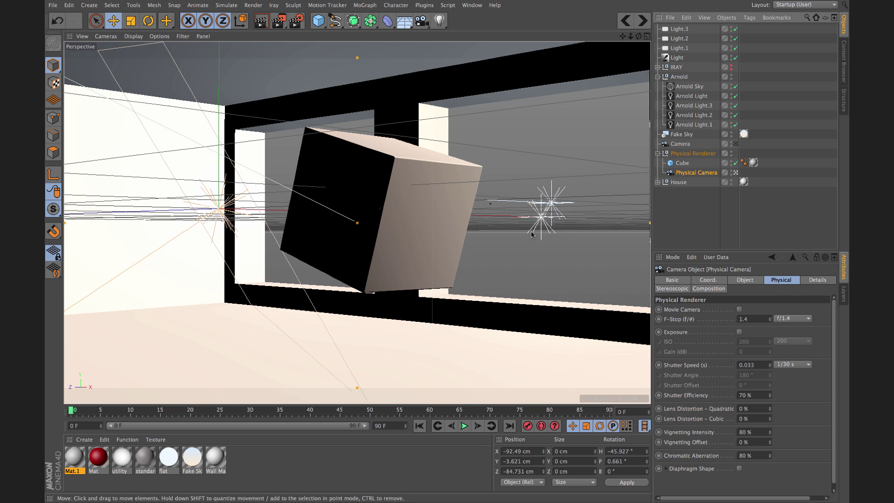
Set the Physical Camera's Vignetting Intensity and Chromatic Aberration to 0 %, after a look at its object properties.
left_click(755, 281)
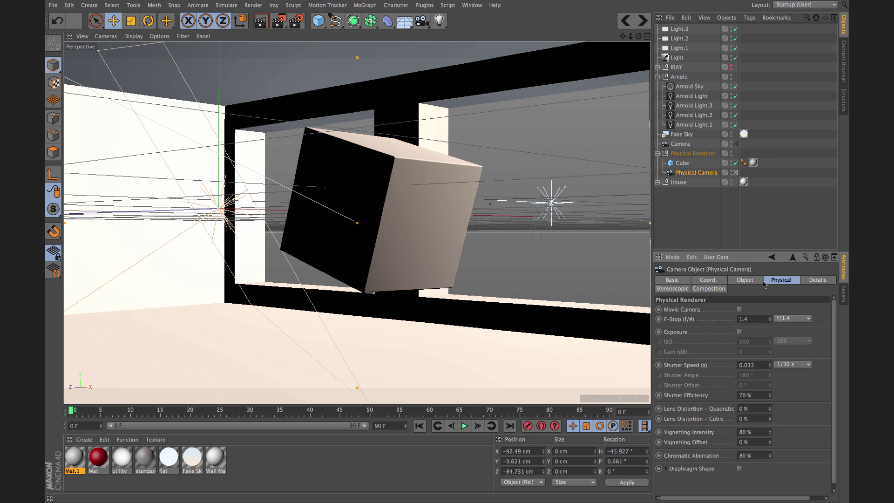
left_click(775, 282)
left_click(745, 283)
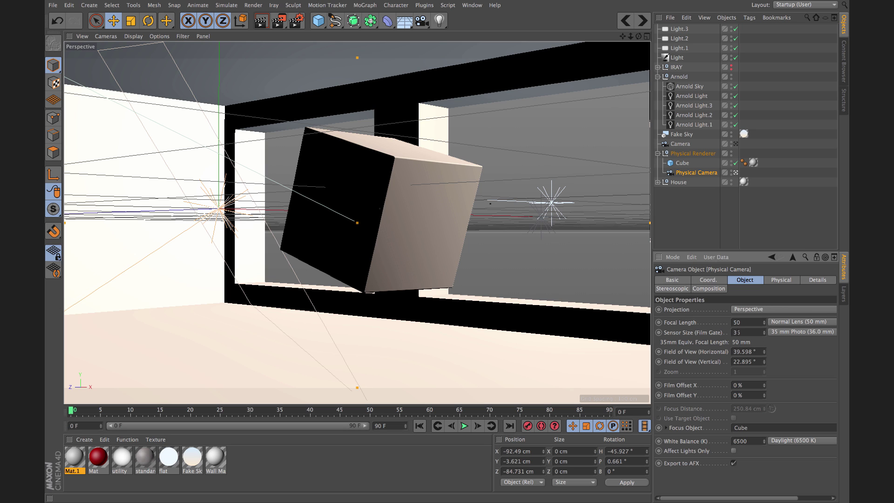
left_click(780, 280)
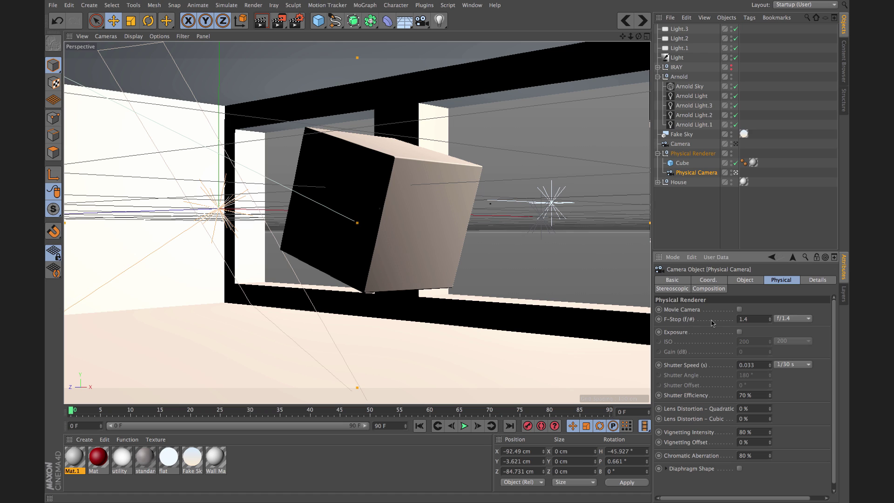
left_click(730, 318)
left_click(747, 432)
type("0")
left_click(749, 455)
type("0")
Set the Global Illumination Primary Method to Irradiance Cache and close the render settings.
left_click(296, 21)
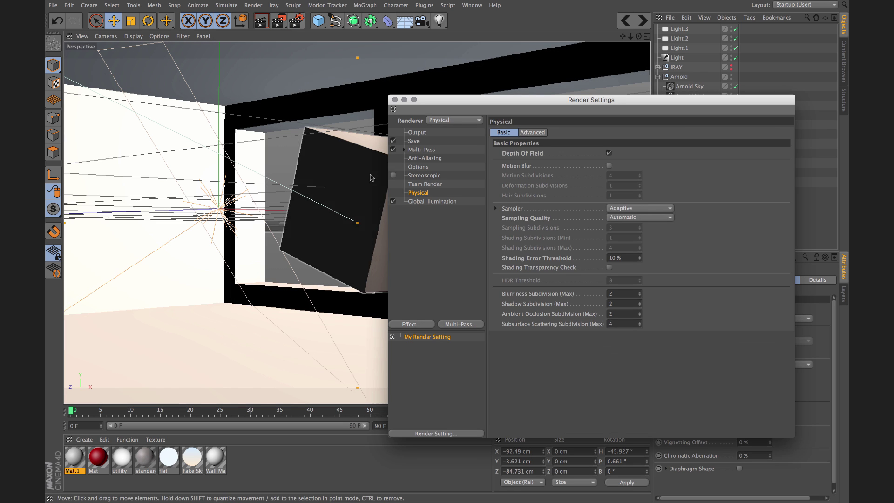
left_click(431, 201)
left_click(597, 166)
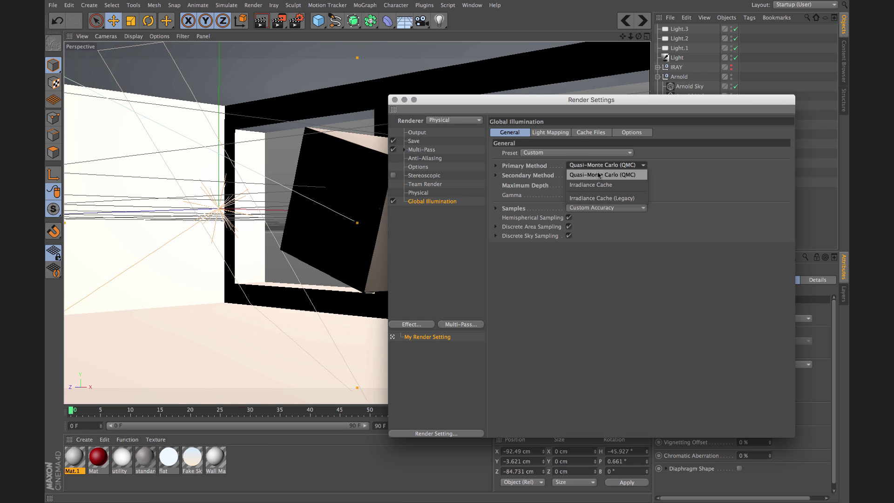
left_click(600, 186)
left_click(565, 132)
left_click(524, 132)
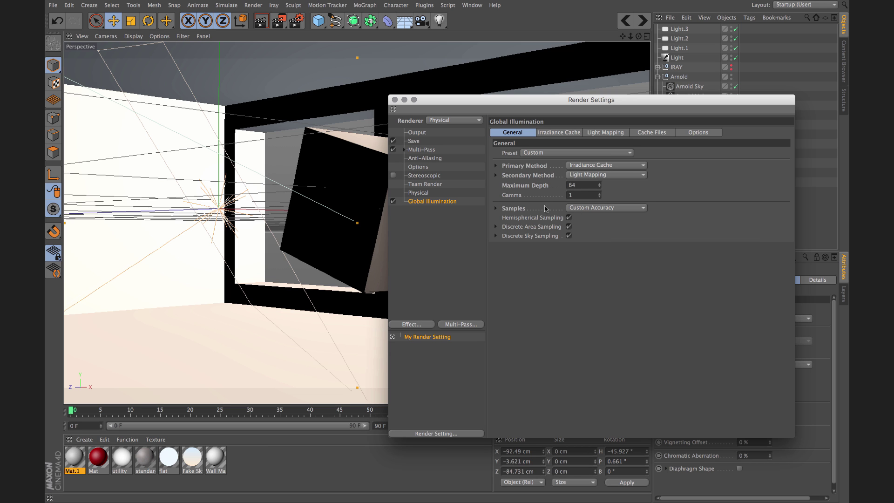
left_click(496, 208)
left_click(395, 100)
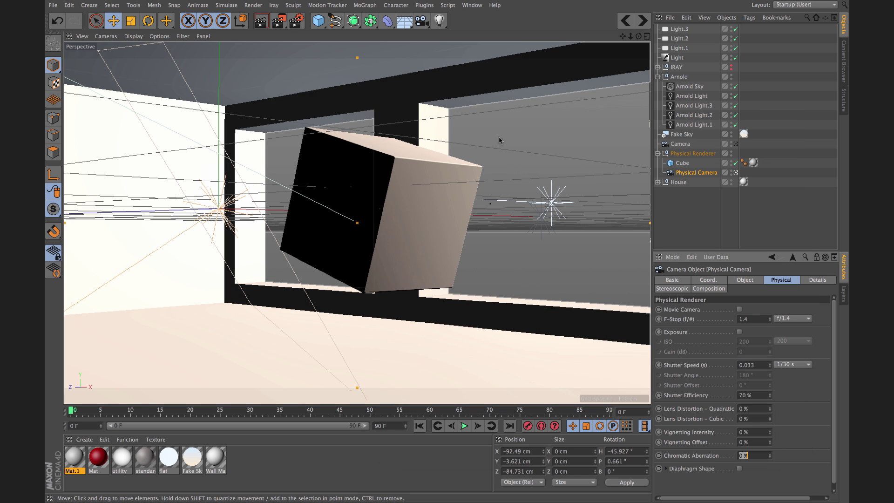
Review the Shading Error Threshold in the Physical render settings and render the camera view to the Picture Viewer.
left_click(296, 21)
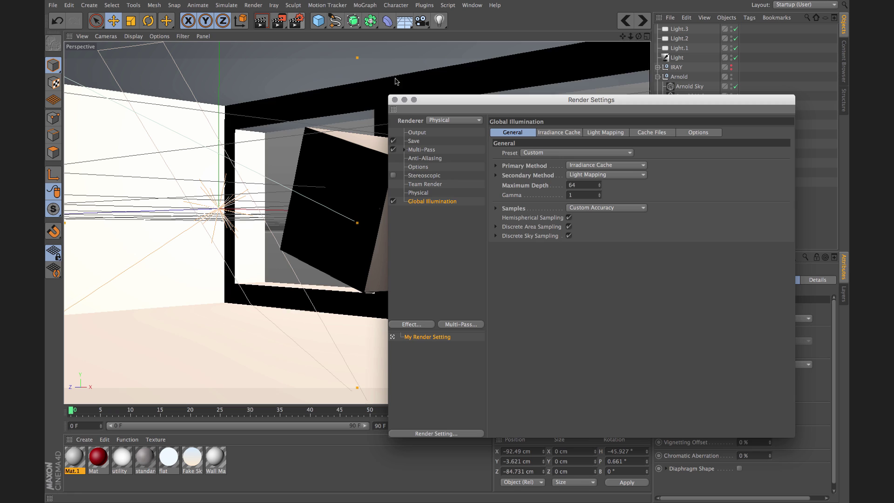
left_click_drag(477, 97, 565, 98)
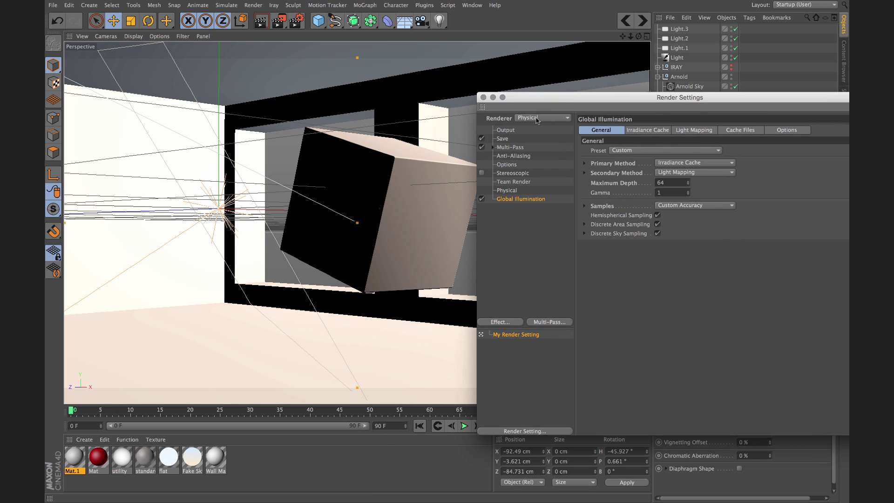
left_click(512, 191)
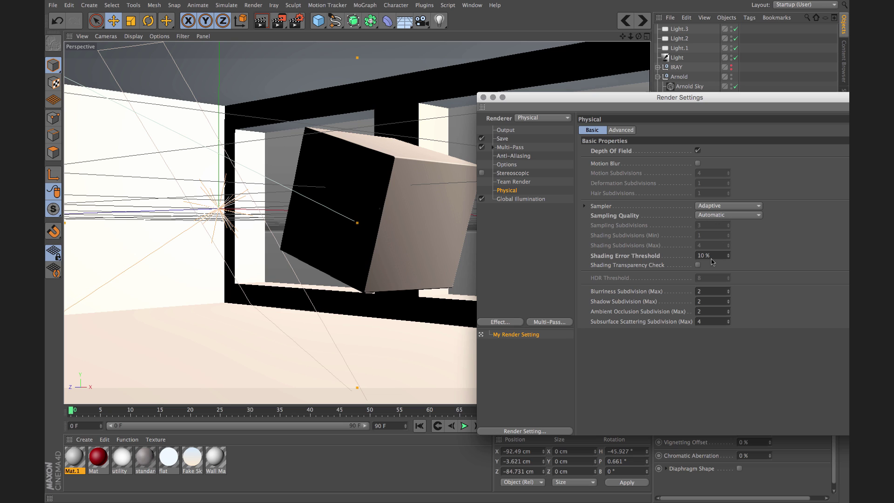
left_click(697, 255)
left_click_drag(714, 255, 690, 254)
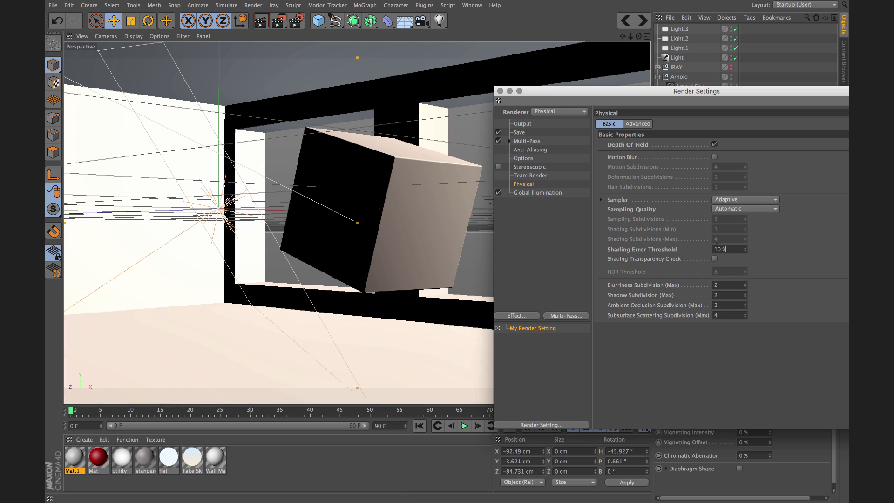
left_click(728, 252)
left_click(278, 22)
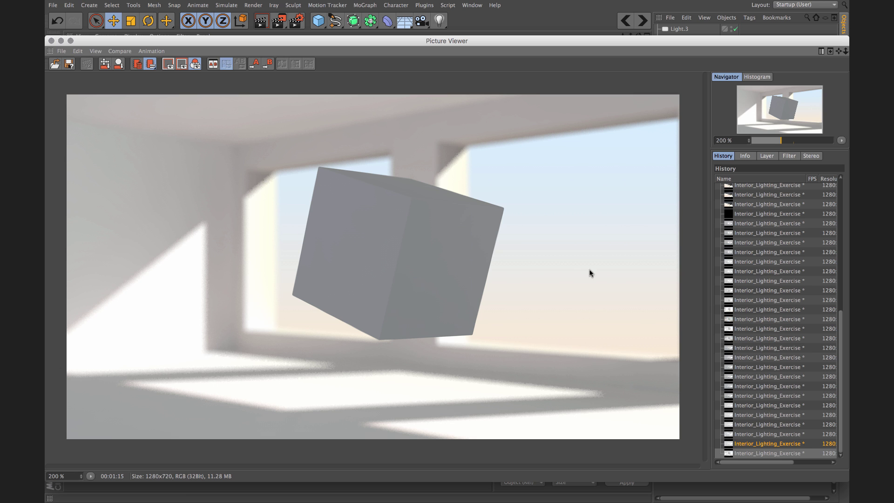
Look at the rendered depth of field and the Physical Camera's Focus Object setting.
left_click_drag(528, 49, 410, 71)
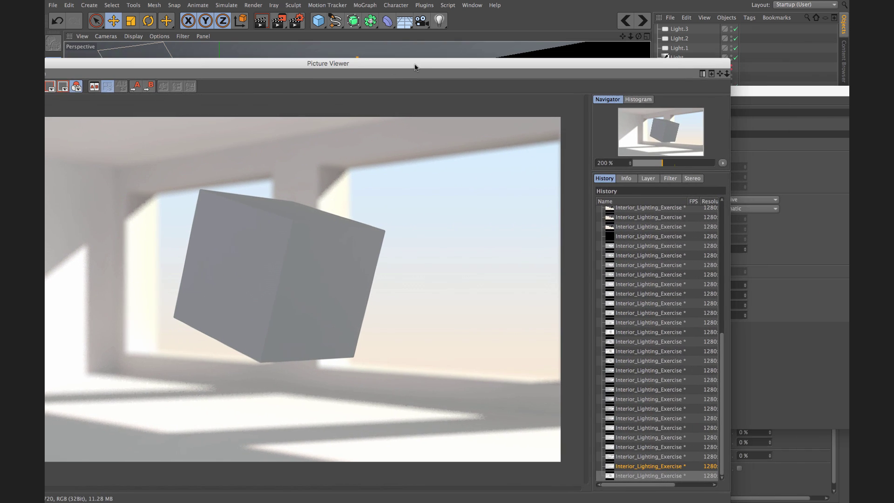
left_click_drag(659, 64, 331, 57)
left_click_drag(594, 90, 668, 301)
left_click(571, 302)
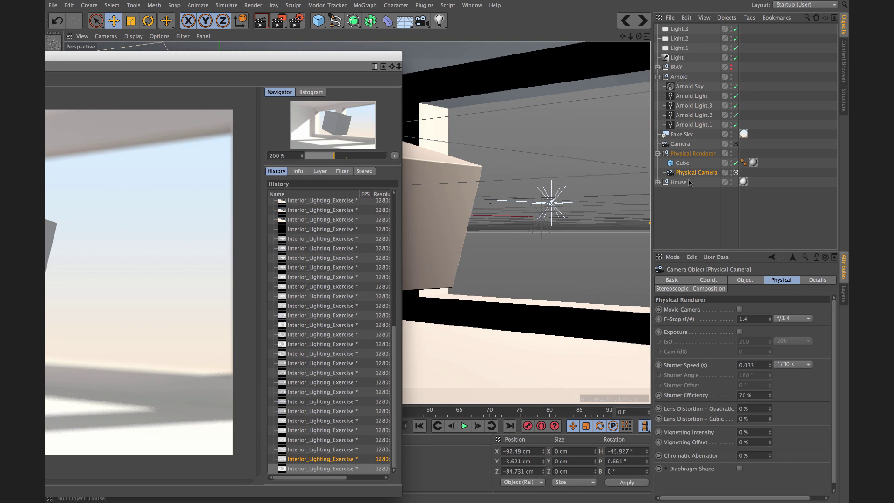
left_click(745, 280)
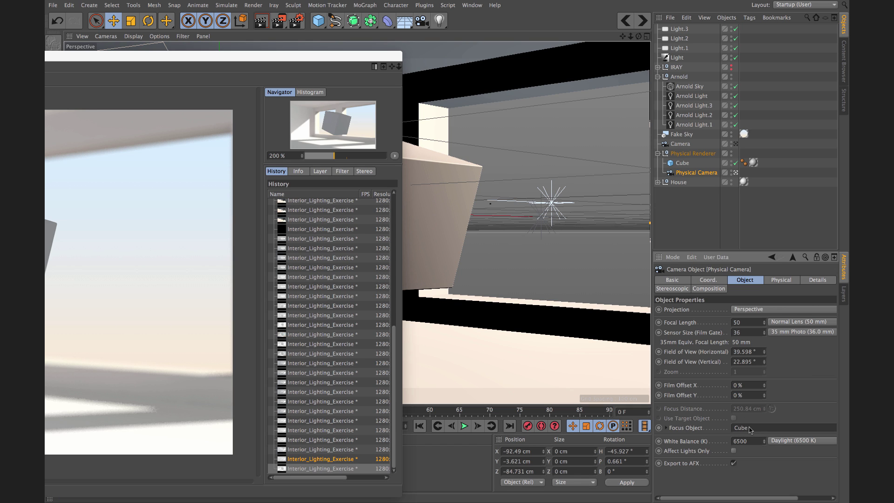
double_click(263, 56)
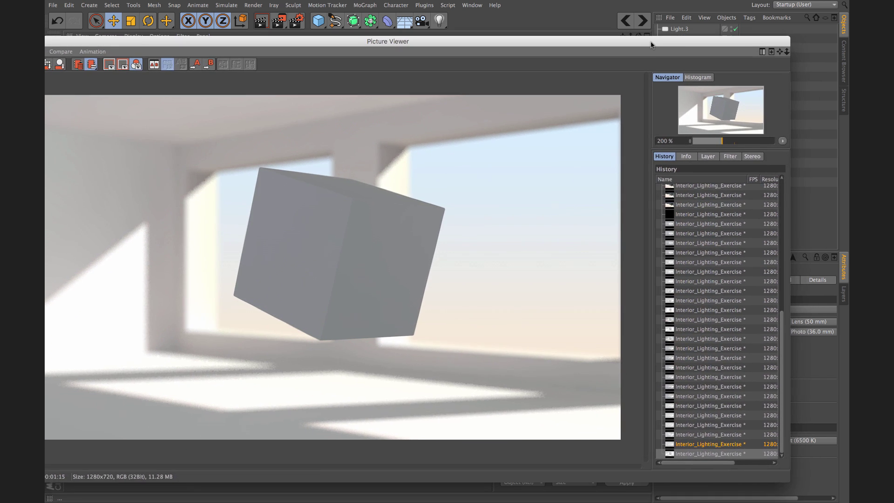
double_click(308, 37)
Set the Physical Camera's Vignetting Intensity to 80 % and Chromatic Aberration to 60 %.
left_click(775, 281)
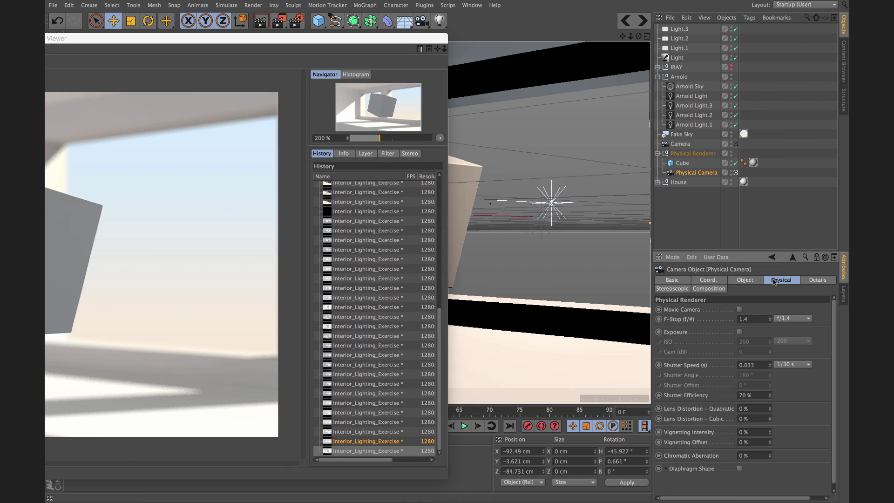
double_click(741, 432)
type("80")
key("Tab")
key("Tab")
type("60")
key("Return")
Render the view again with the lens effects and compare the new image with the previous one in the render history.
double_click(225, 40)
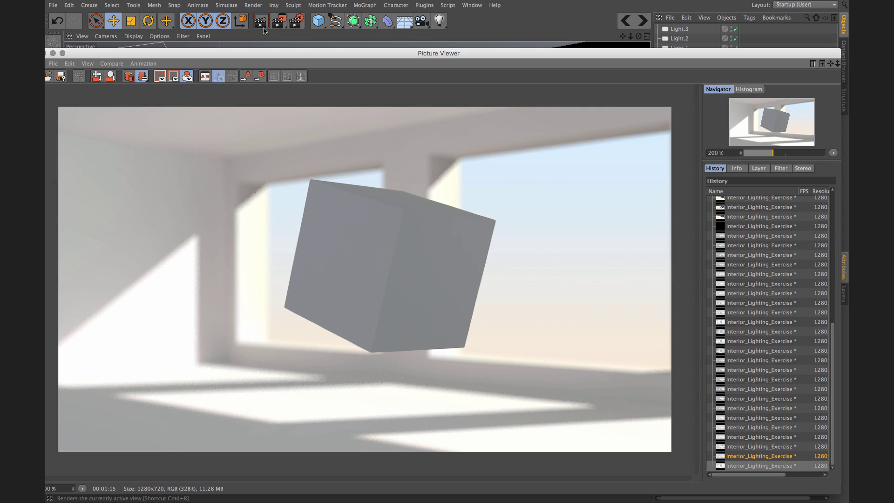
left_click(278, 21)
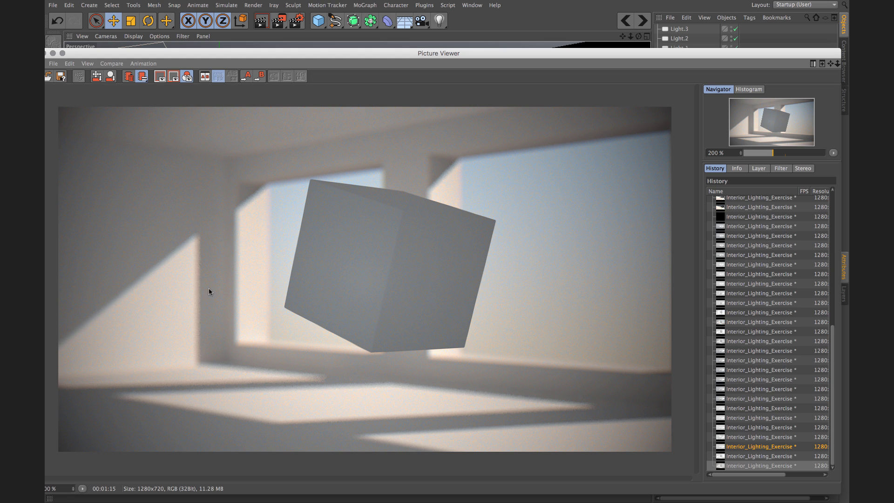
left_click(769, 466)
left_click(766, 456)
left_click(765, 465)
left_click(753, 455)
left_click(749, 465)
left_click(750, 457)
left_click(746, 461)
Look over the Physical Camera's focal length, sensor size and focus properties, and return to the rendered image.
left_click_drag(509, 54, 250, 36)
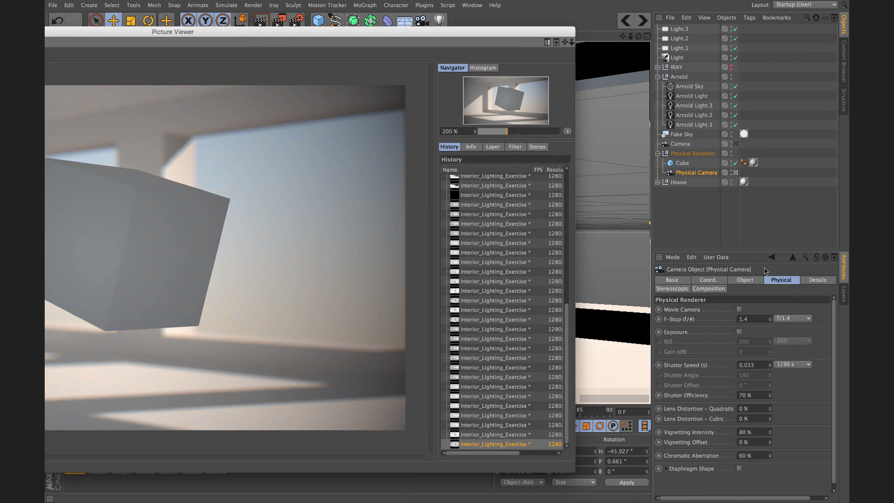
left_click(755, 279)
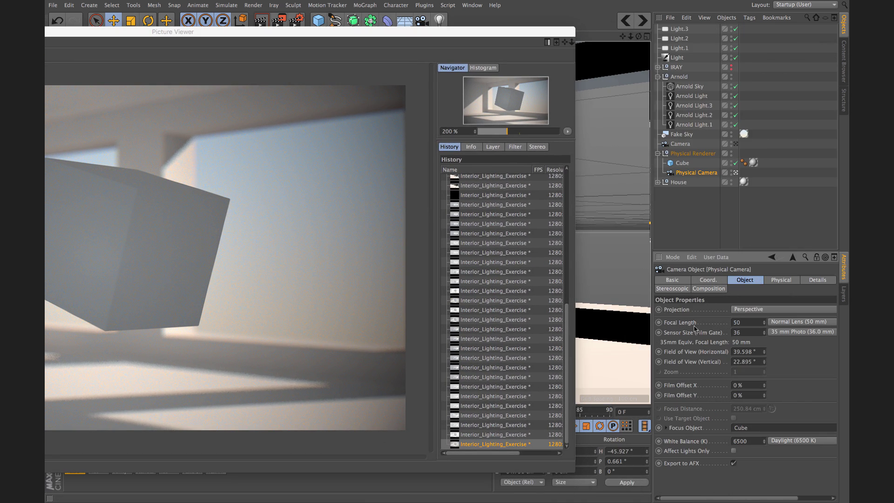
double_click(351, 37)
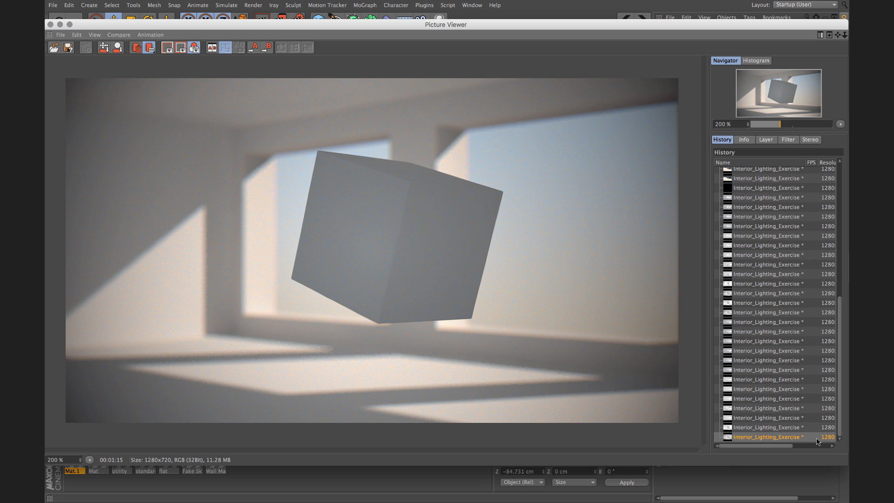
Switch repeatedly between the last two renders in the history to examine the difference made by vignetting and chromatic aberration.
left_click(777, 428)
left_click(771, 438)
left_click(768, 428)
key("Down")
key("Up")
key("Down")
key("Up")
key("Down")
key("Up")
key("Down")
key("Up")
key("Down")
key("Up")
key("Down")
key("Up")
key("Up")
key("Down")
key("Down")
key("Up")
key("Down")
key("Up")
key("Down")
key("Up")
key("Up")
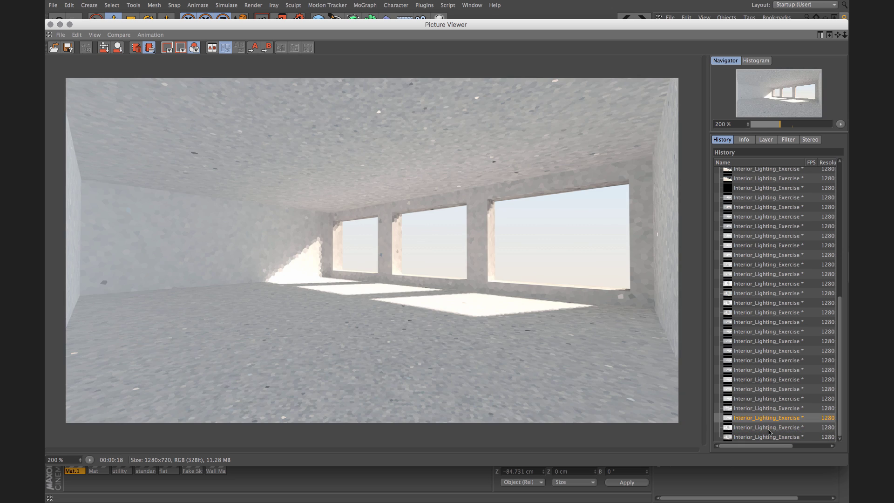
key("Down")
key("Down")
key("Up")
key("Down")
key("Up")
key("Down")
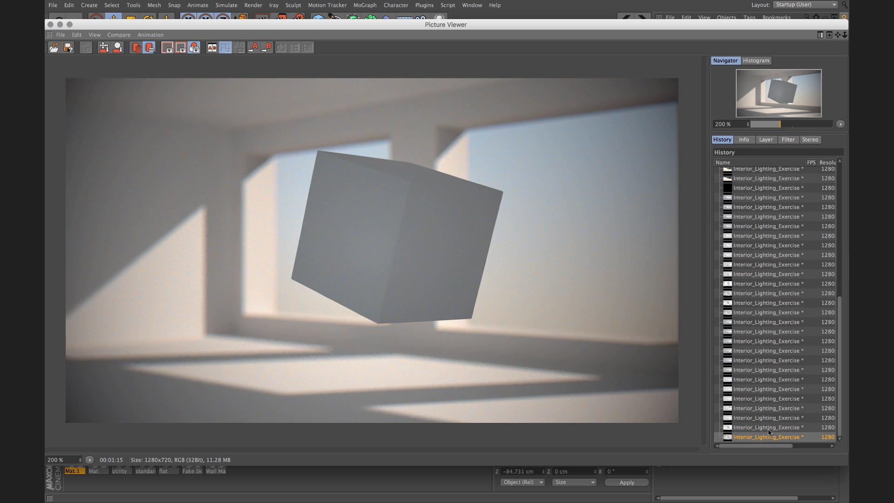
key("Up")
key("Down")
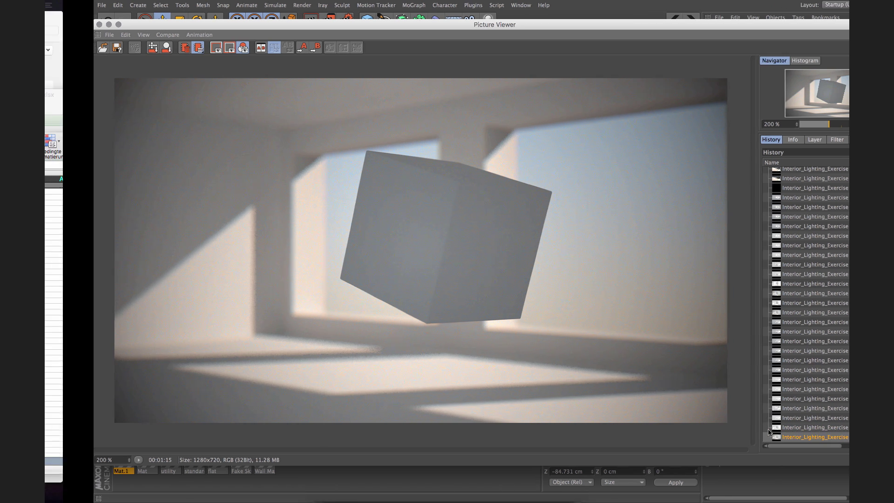